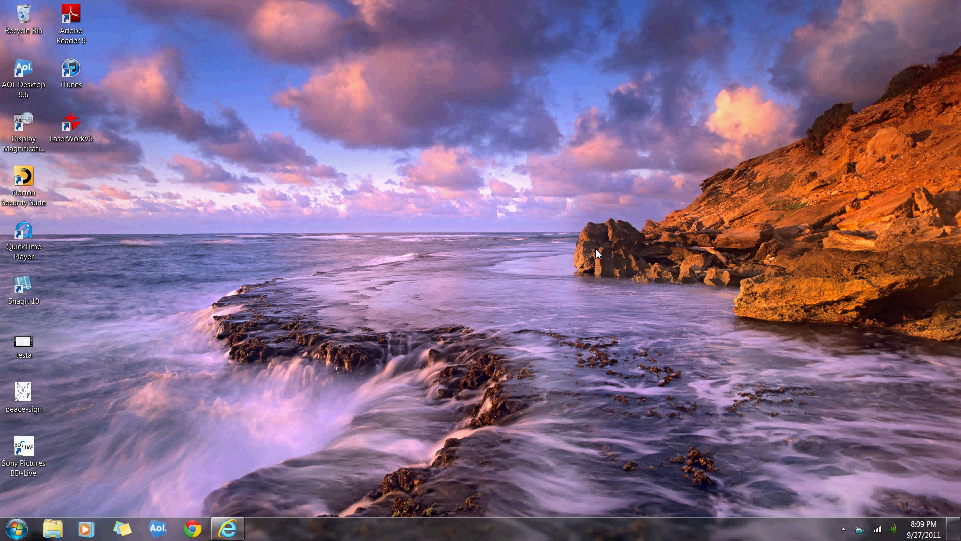
Launch LaserWorkV5 from the desktop icon to open RDCAM with an empty Default document.
{"action": "double_click", "coordinate": [77, 137]}
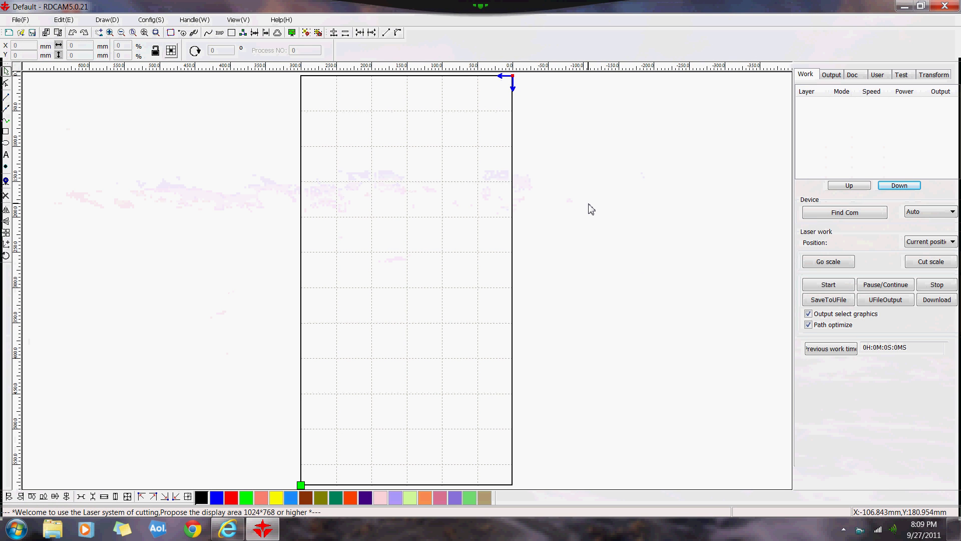
{"action": "left_click", "coordinate": [235, 21]}
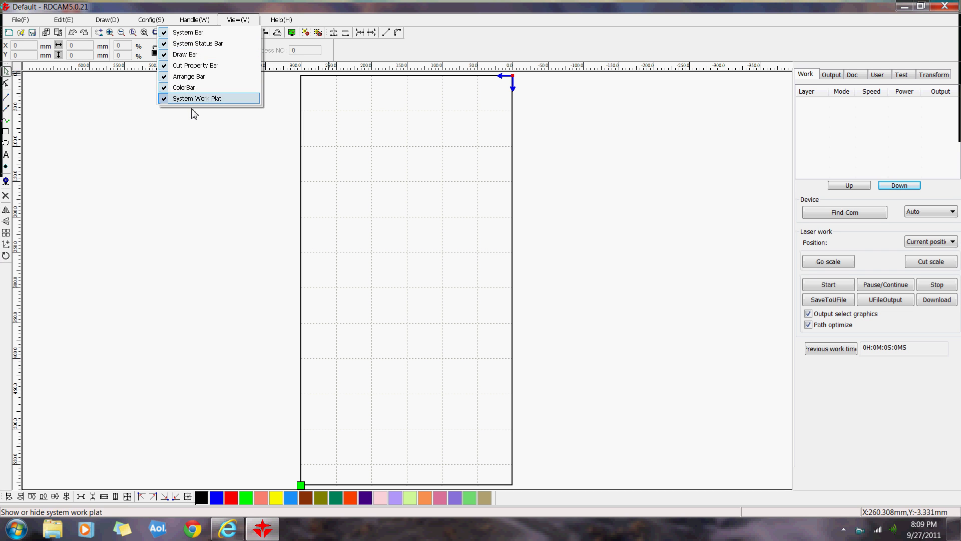
{"action": "left_click", "coordinate": [198, 125]}
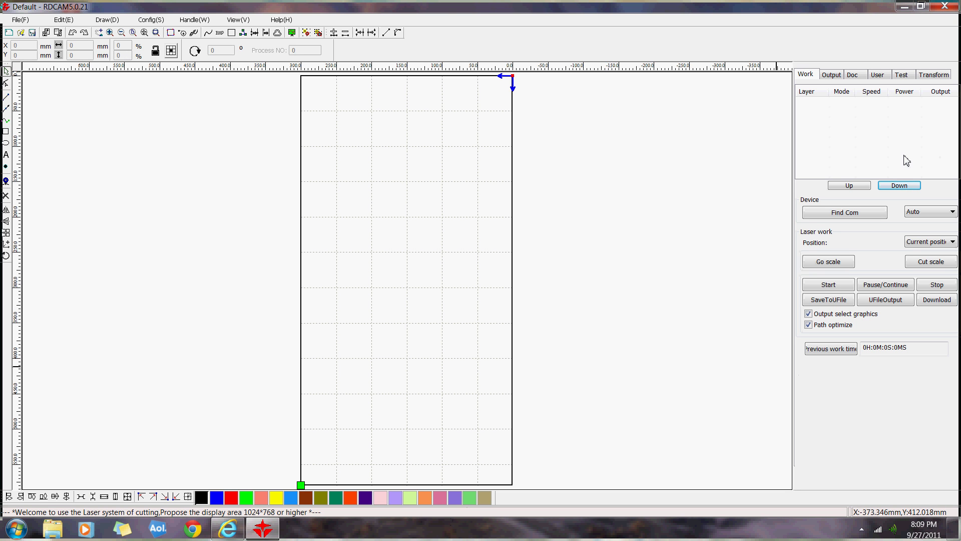
Jog the laser head Y+, X+, X-, Y-, Y+ from the Test tab and read its current position.
{"action": "left_click", "coordinate": [907, 76]}
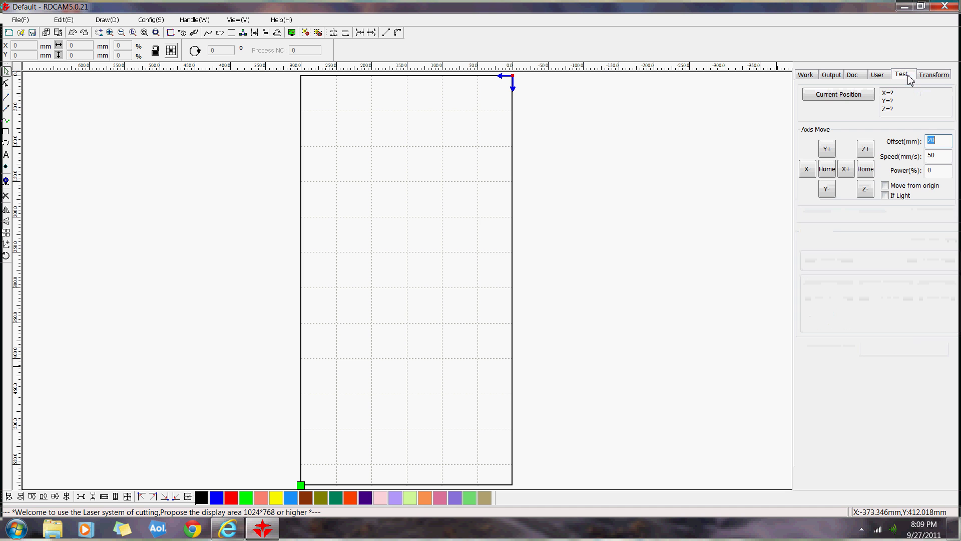
{"action": "left_click", "coordinate": [827, 151]}
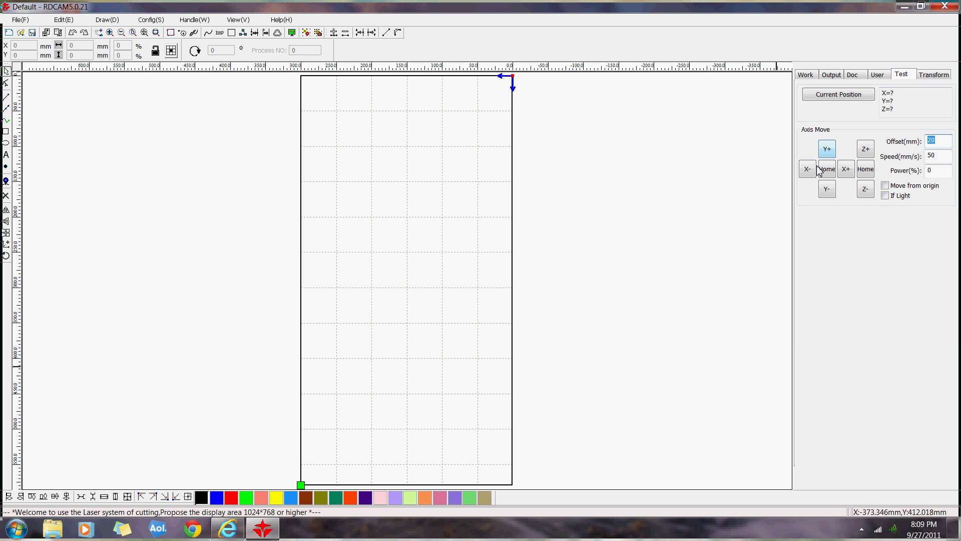
{"action": "left_click", "coordinate": [845, 170]}
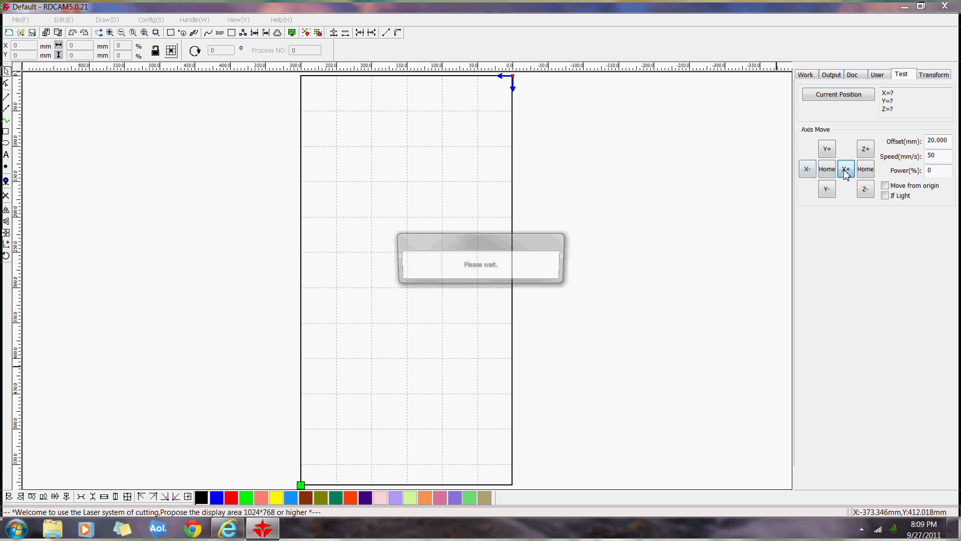
{"action": "left_click", "coordinate": [808, 170]}
{"action": "left_click", "coordinate": [828, 190]}
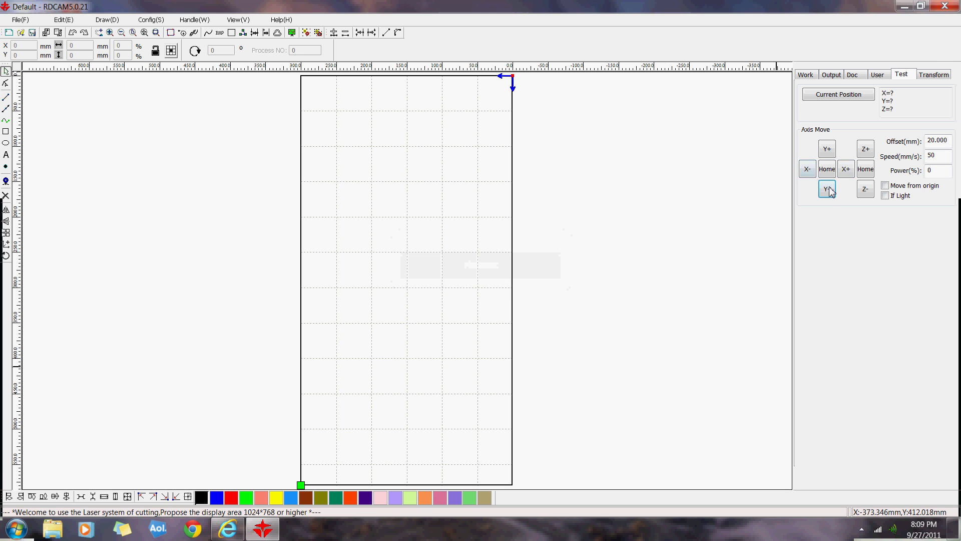
{"action": "left_click", "coordinate": [828, 150]}
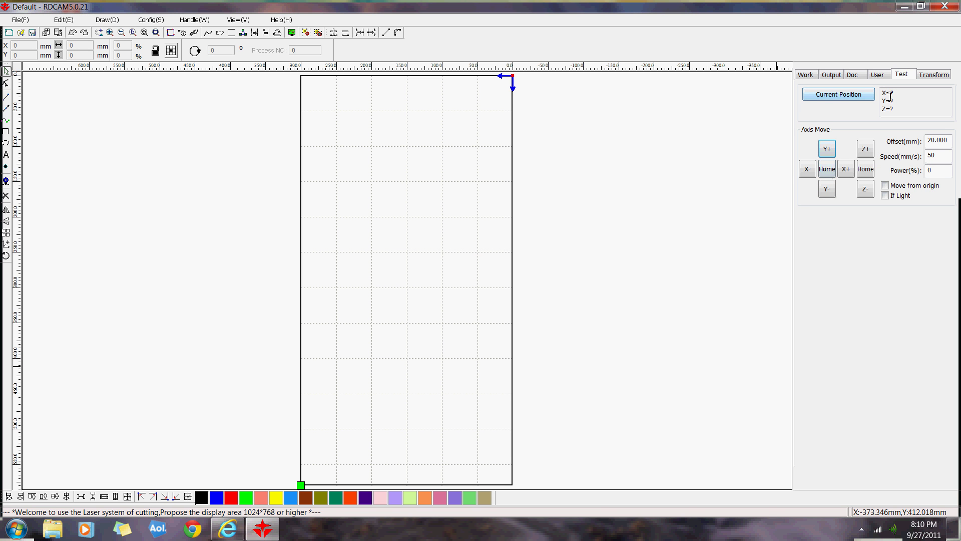
{"action": "left_click", "coordinate": [845, 98]}
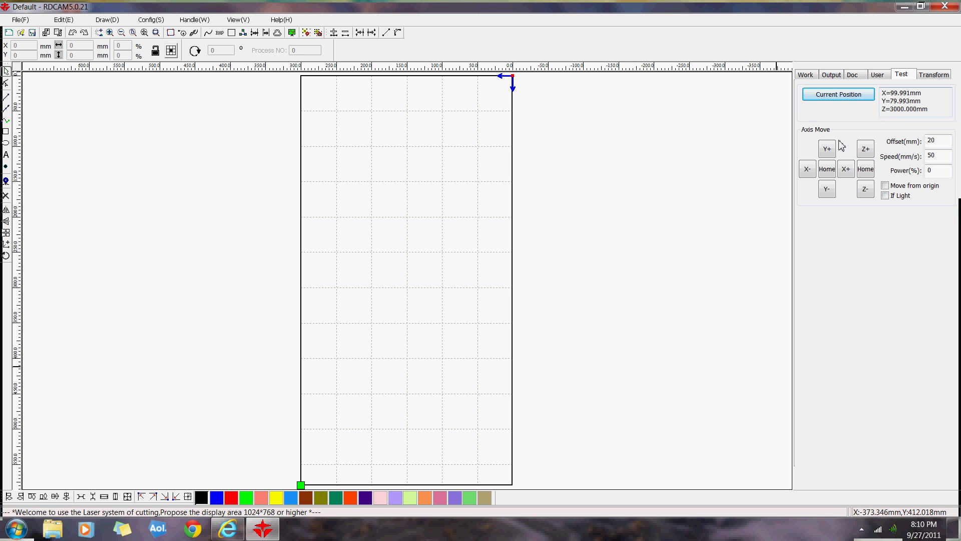
Home the laser head, then jog it 20 mm along +X to read X=19.998 mm.
{"action": "left_click", "coordinate": [832, 170]}
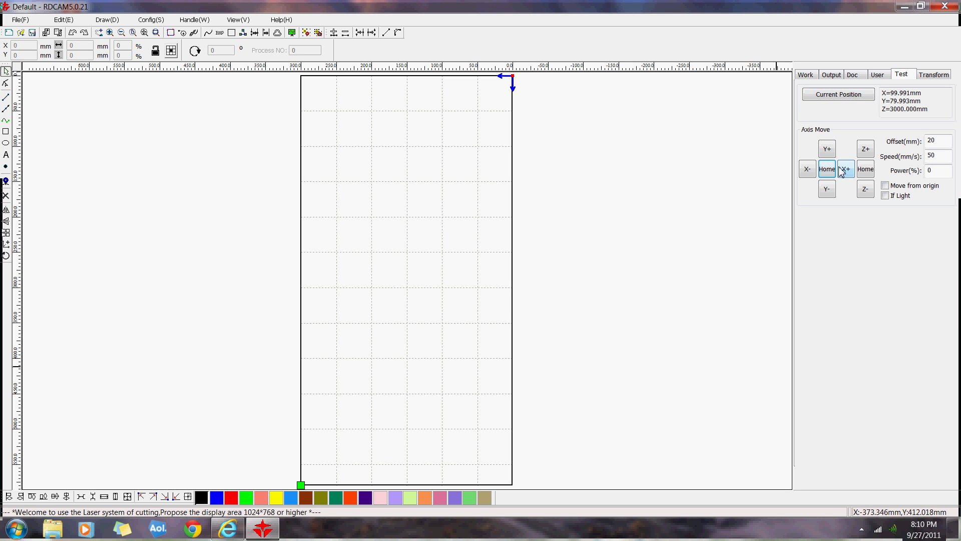
{"action": "left_click", "coordinate": [844, 100]}
{"action": "left_click", "coordinate": [850, 99]}
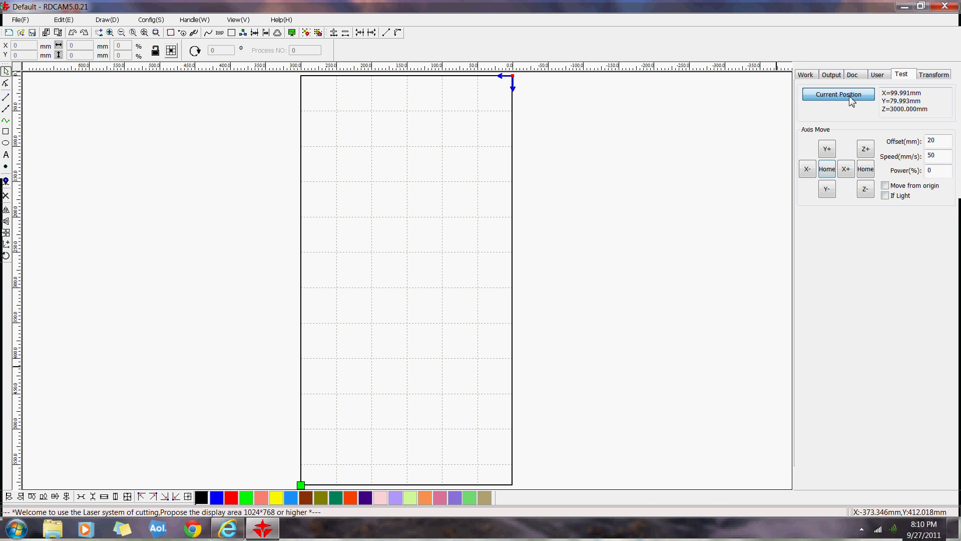
{"action": "left_click", "coordinate": [932, 142]}
{"action": "double_click", "coordinate": [934, 142]}
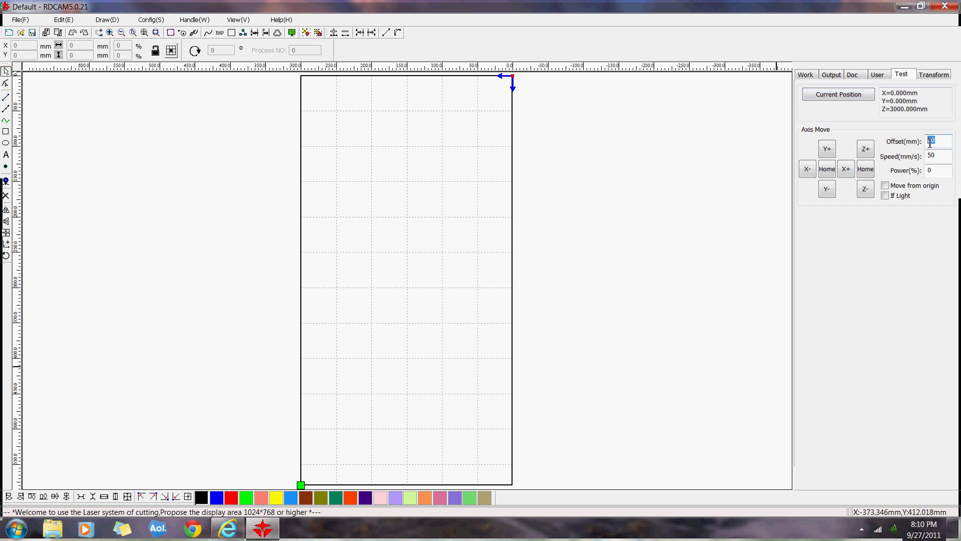
{"action": "left_click", "coordinate": [846, 170]}
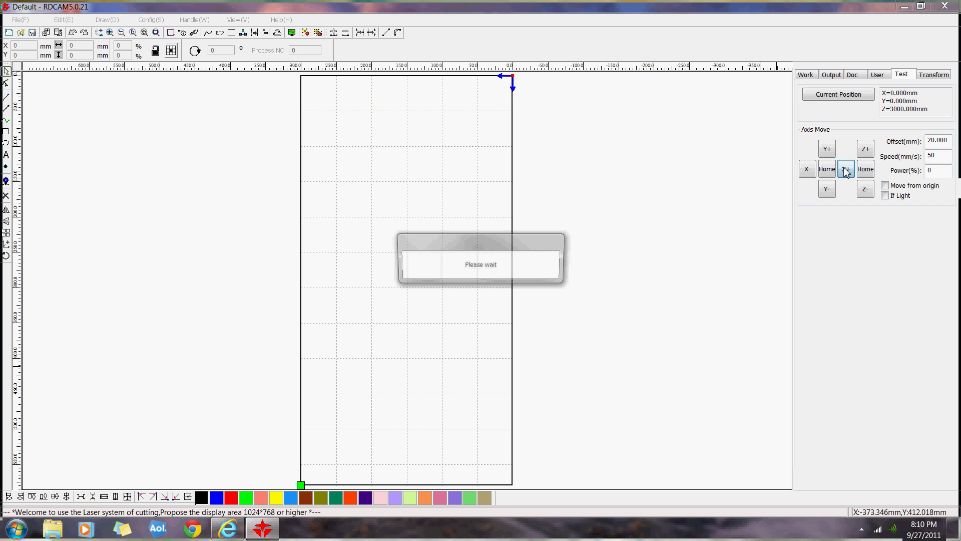
{"action": "left_click", "coordinate": [837, 96]}
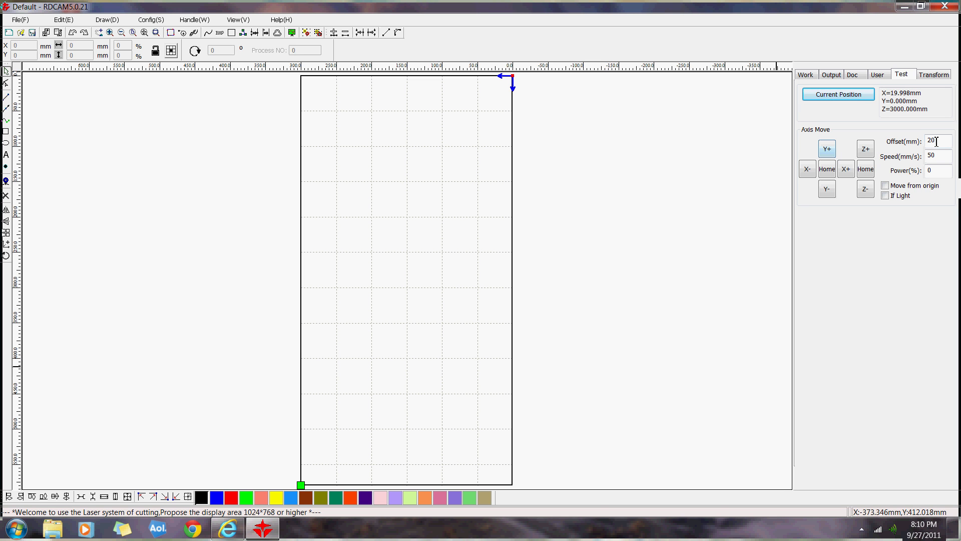
{"action": "left_click", "coordinate": [935, 142]}
{"action": "left_click", "coordinate": [936, 156]}
Zoom out of the work area, then home the laser head and check its position.
{"action": "left_click", "coordinate": [803, 76]}
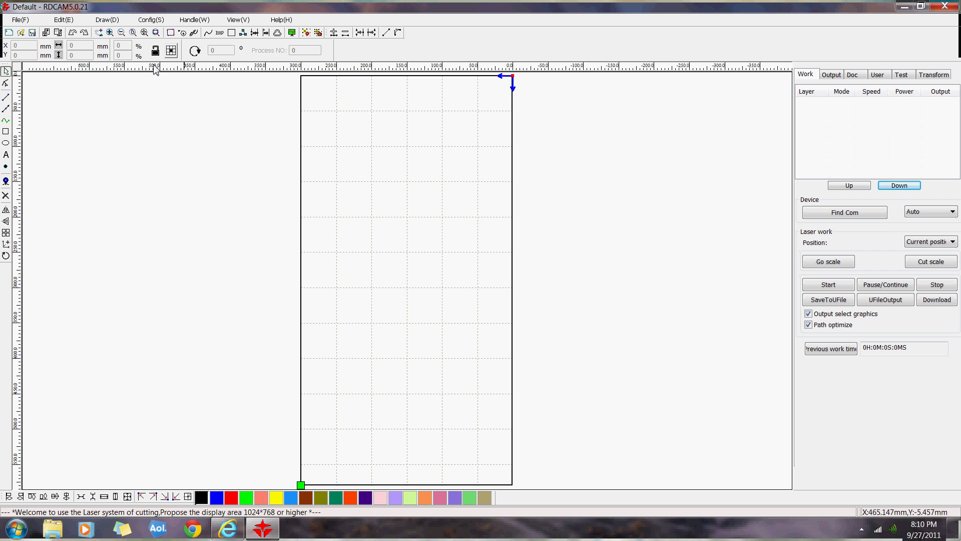
{"action": "left_click", "coordinate": [122, 33]}
{"action": "left_click", "coordinate": [122, 33]}
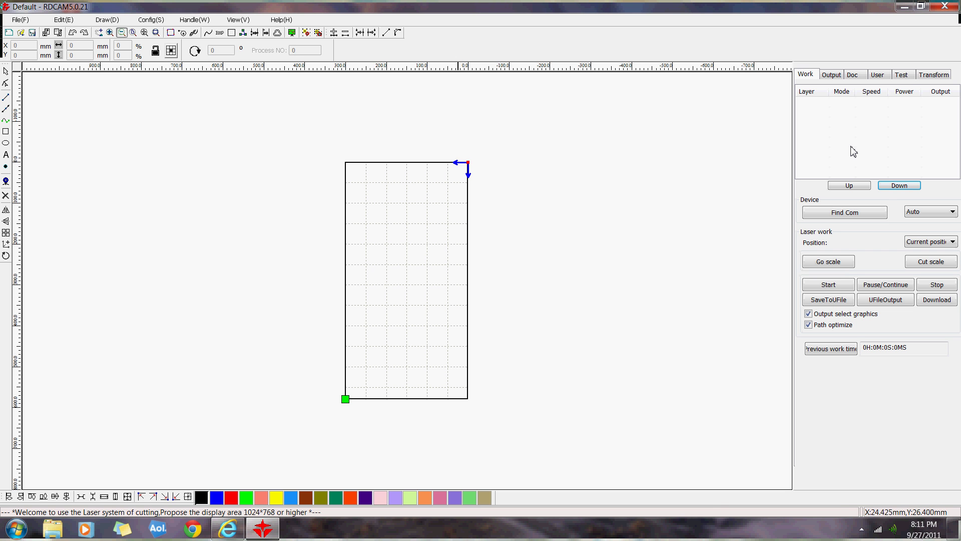
{"action": "left_click", "coordinate": [902, 75]}
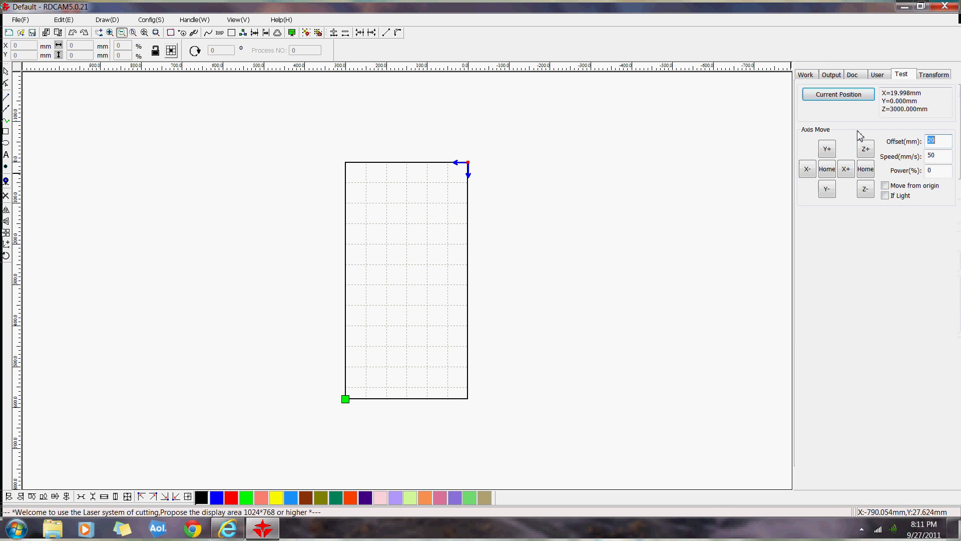
{"action": "left_click", "coordinate": [827, 170]}
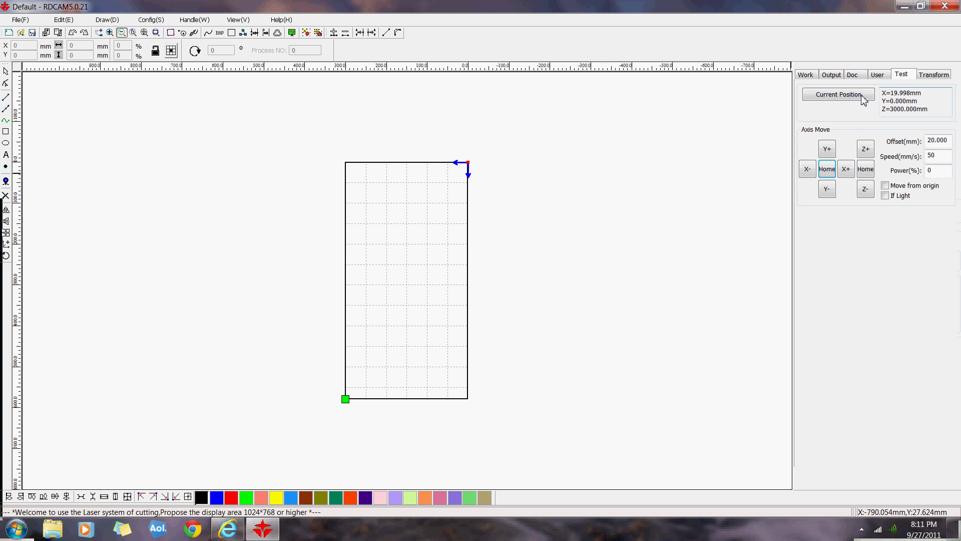
{"action": "left_click", "coordinate": [873, 95]}
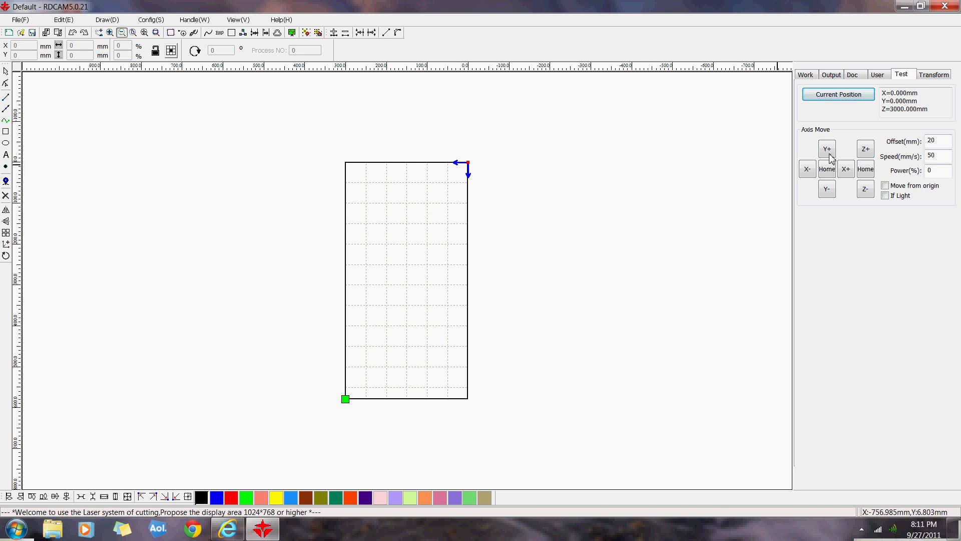
Set the jog offset to 100 mm, jog X+, Y-, Y-, X+ and return to the Work panel.
{"action": "double_click", "coordinate": [929, 140]}
{"action": "type", "text": "100"}
{"action": "left_click", "coordinate": [845, 170]}
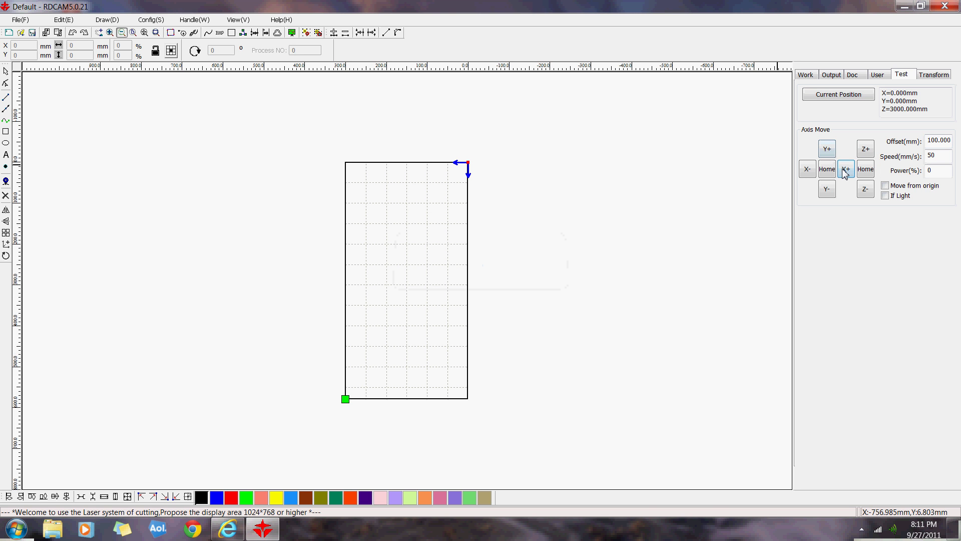
{"action": "left_click", "coordinate": [828, 190]}
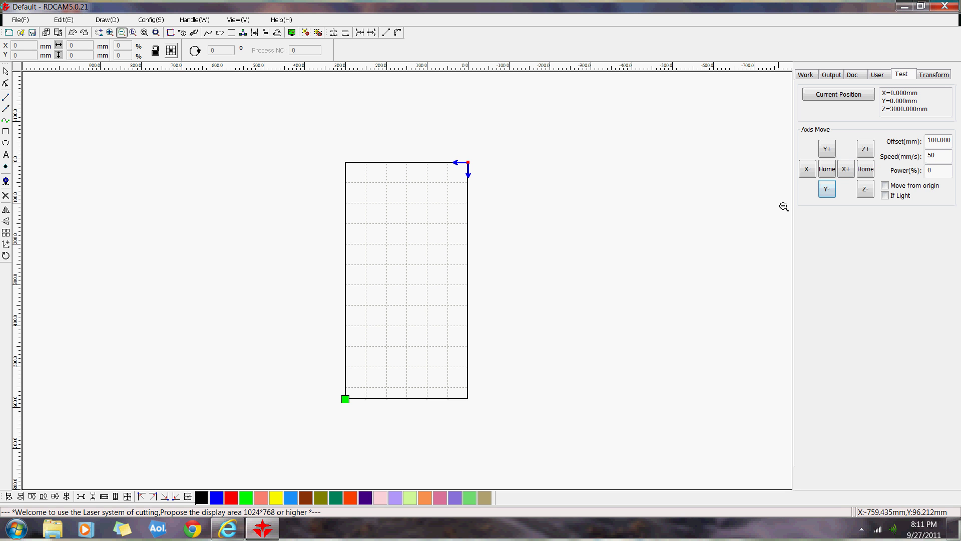
{"action": "left_click", "coordinate": [826, 190]}
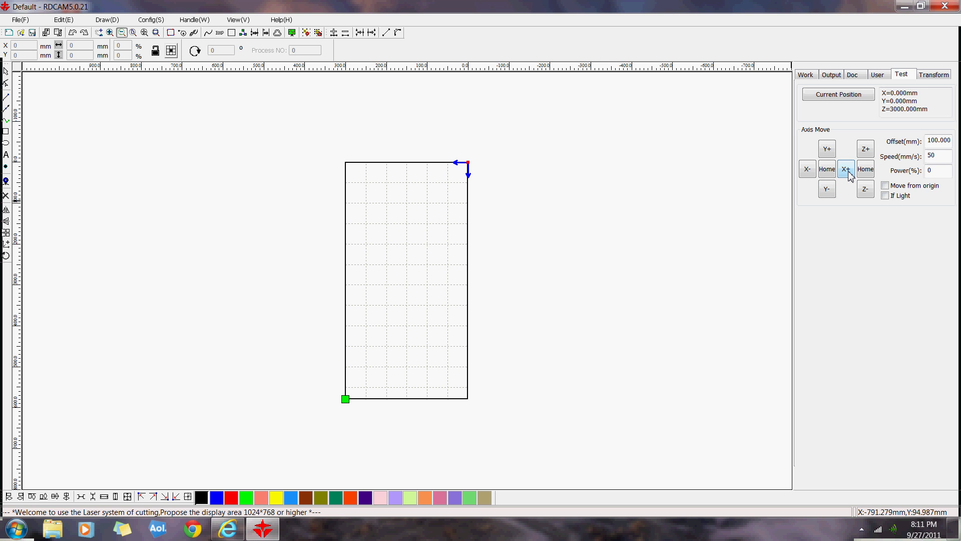
{"action": "left_click", "coordinate": [847, 173]}
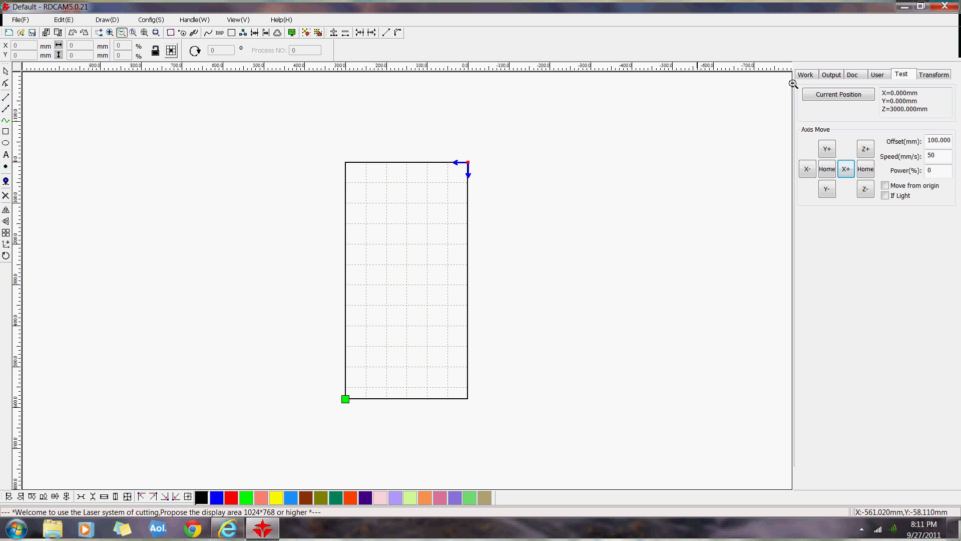
{"action": "left_click", "coordinate": [805, 74]}
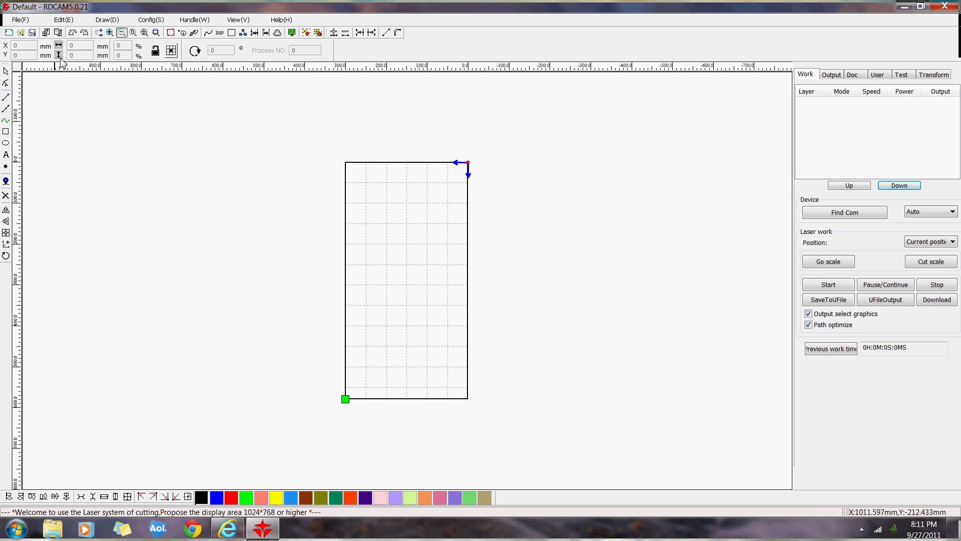
Zoom in and place a 20 mm-high 'TEST' text object near the top centre of the page.
{"action": "left_click", "coordinate": [110, 32]}
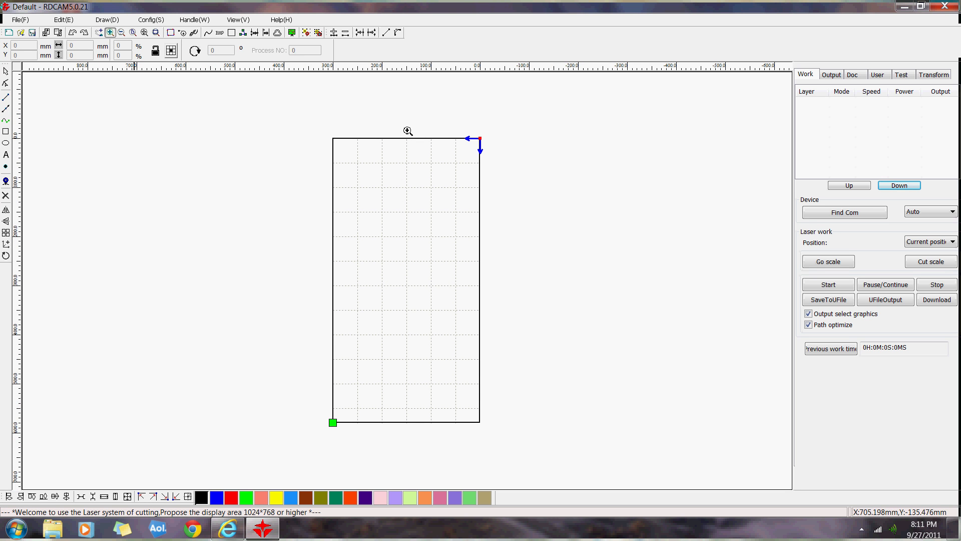
{"action": "left_click", "coordinate": [366, 188]}
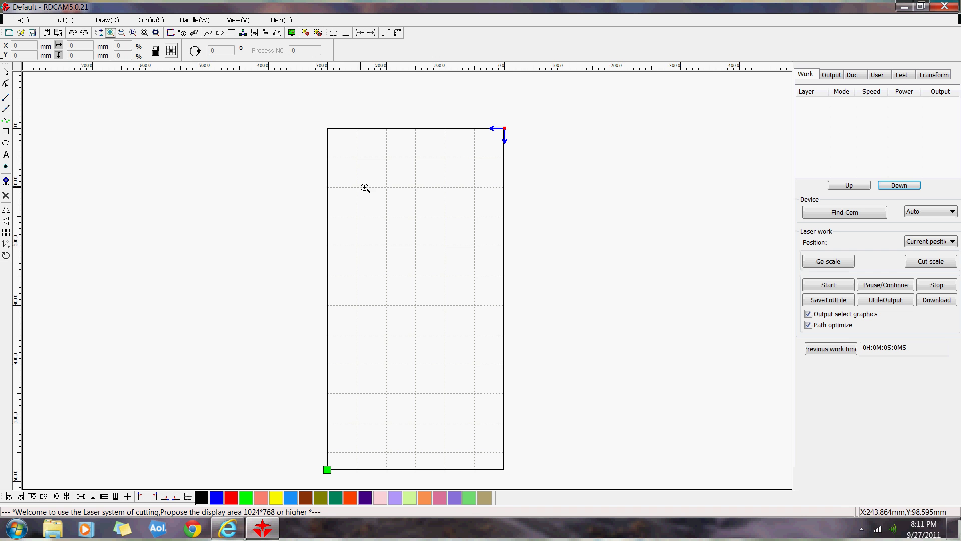
{"action": "scroll", "coordinate": [369, 197], "scroll_direction": "down", "scroll_amount": 2}
{"action": "scroll", "coordinate": [376, 206], "scroll_direction": "up", "scroll_amount": 2}
{"action": "scroll", "coordinate": [374, 207], "scroll_direction": "down", "scroll_amount": 1}
{"action": "scroll", "coordinate": [375, 206], "scroll_direction": "down", "scroll_amount": 2}
{"action": "scroll", "coordinate": [375, 209], "scroll_direction": "up", "scroll_amount": 3}
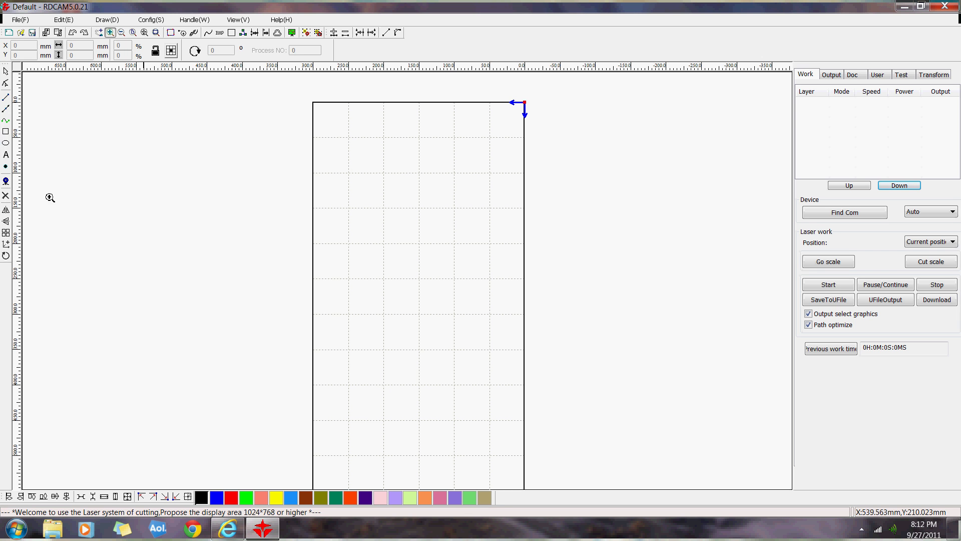
{"action": "left_click", "coordinate": [6, 156]}
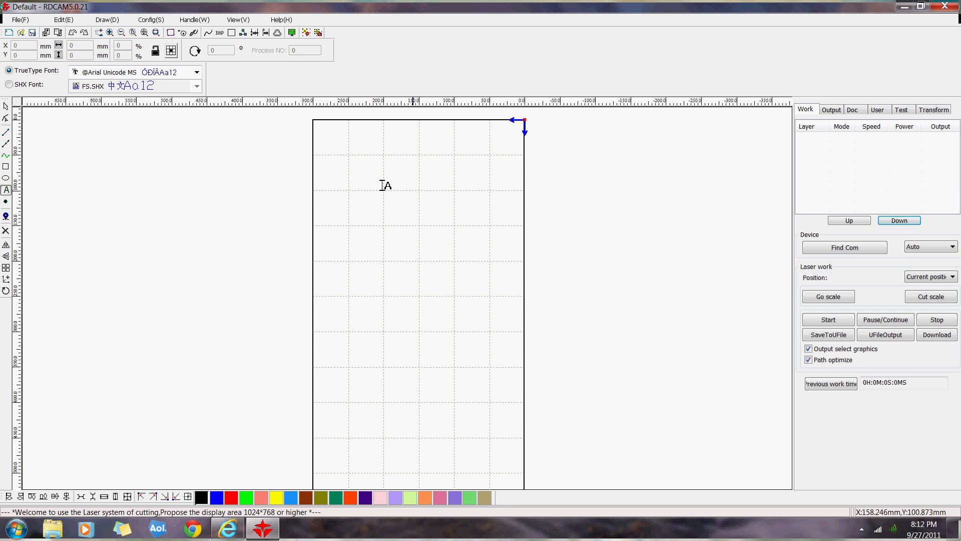
{"action": "left_click", "coordinate": [407, 195]}
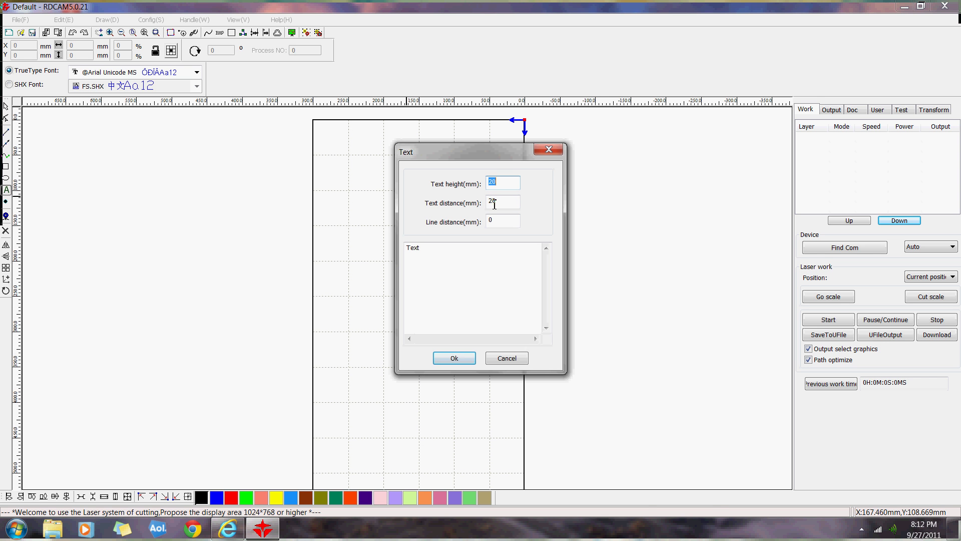
{"action": "double_click", "coordinate": [401, 248]}
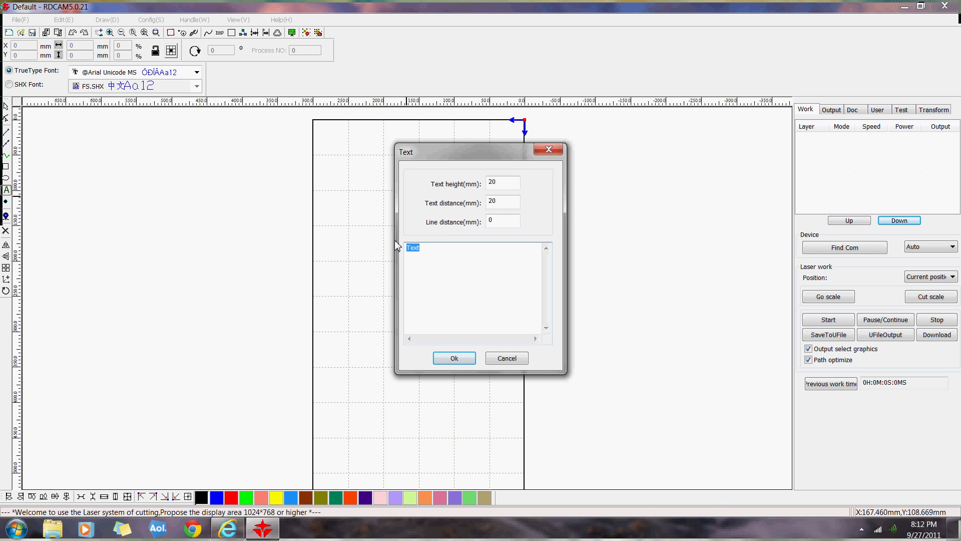
{"action": "type", "text": "TEST"}
{"action": "left_click", "coordinate": [452, 357]}
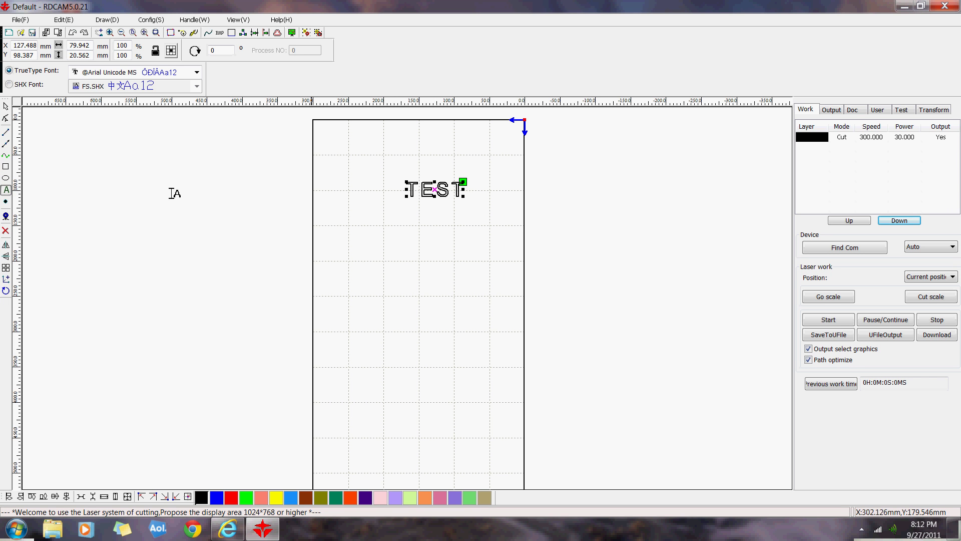
Drag TEST lower on the page and rotate it 90° in the angle box.
{"action": "left_click", "coordinate": [6, 107]}
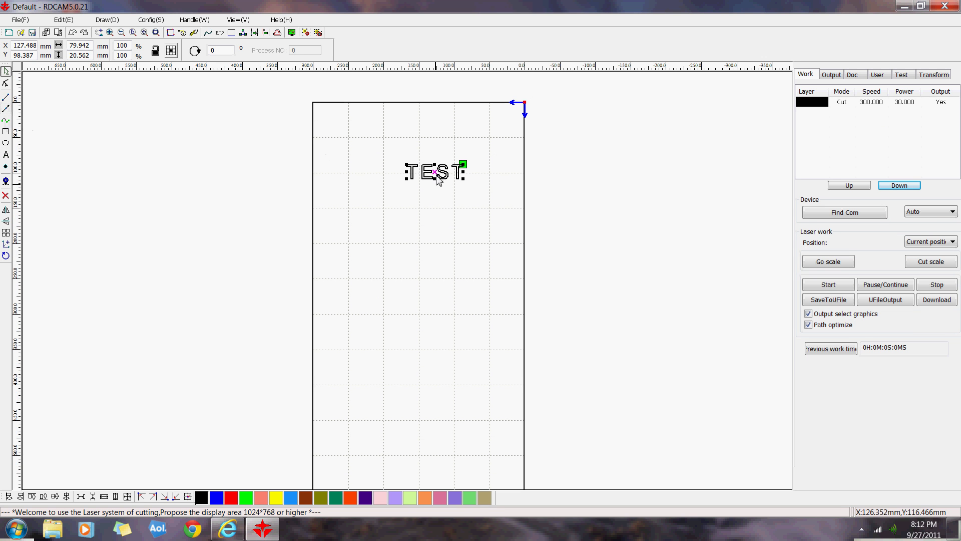
{"action": "left_click_drag", "start_coordinate": [436, 171], "coordinate": [430, 217]}
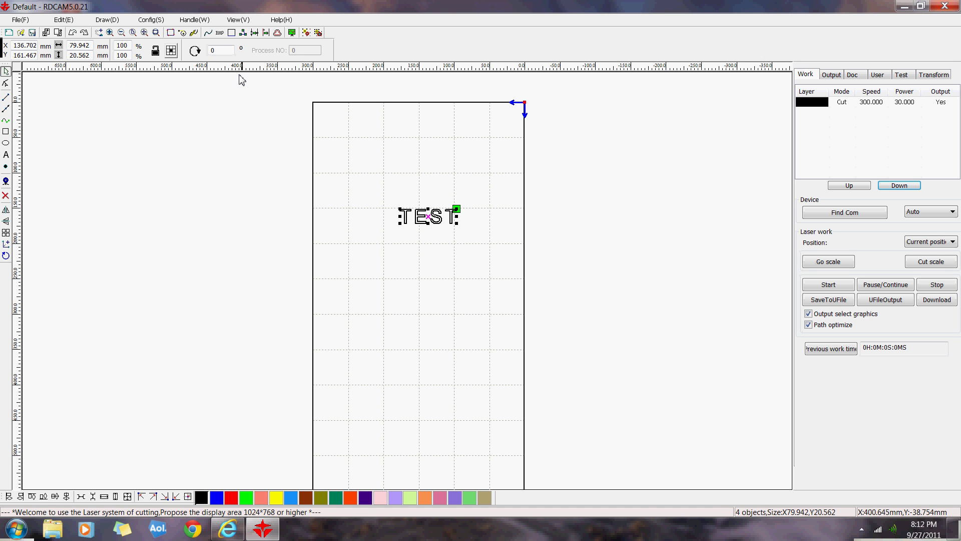
{"action": "left_click", "coordinate": [216, 50]}
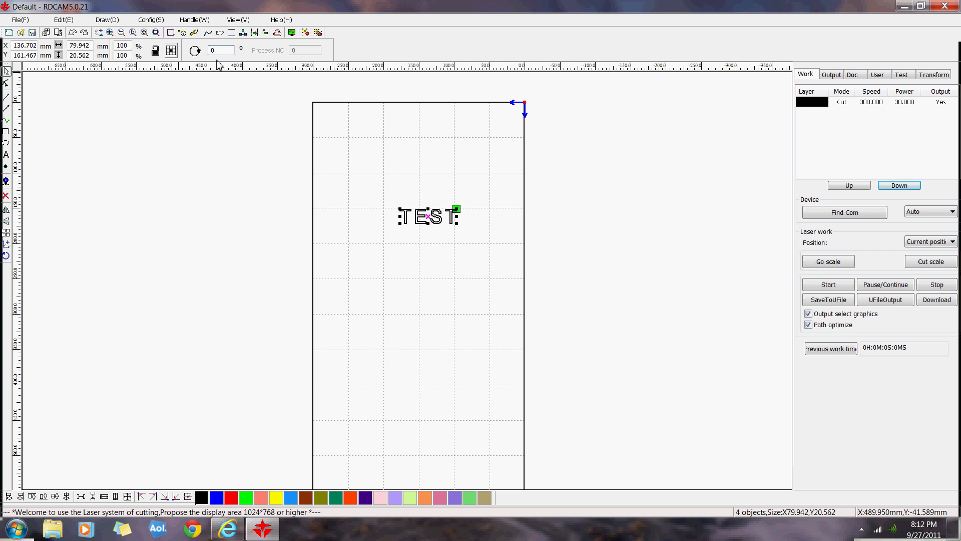
{"action": "type", "text": "9"}
{"action": "key", "text": "Return"}
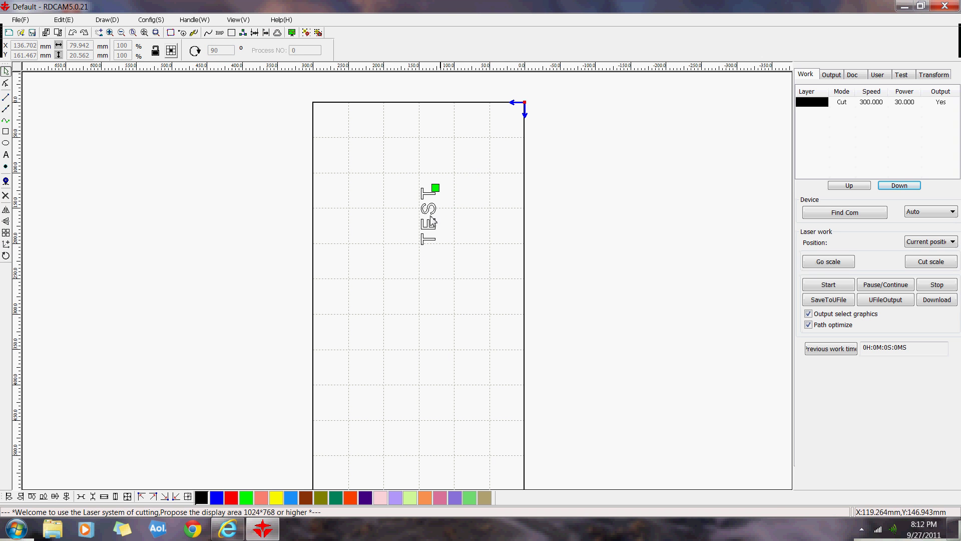
Select all, nudge TEST down, then rotate it 180° and 90° so it reads horizontally.
{"action": "left_click", "coordinate": [63, 19]}
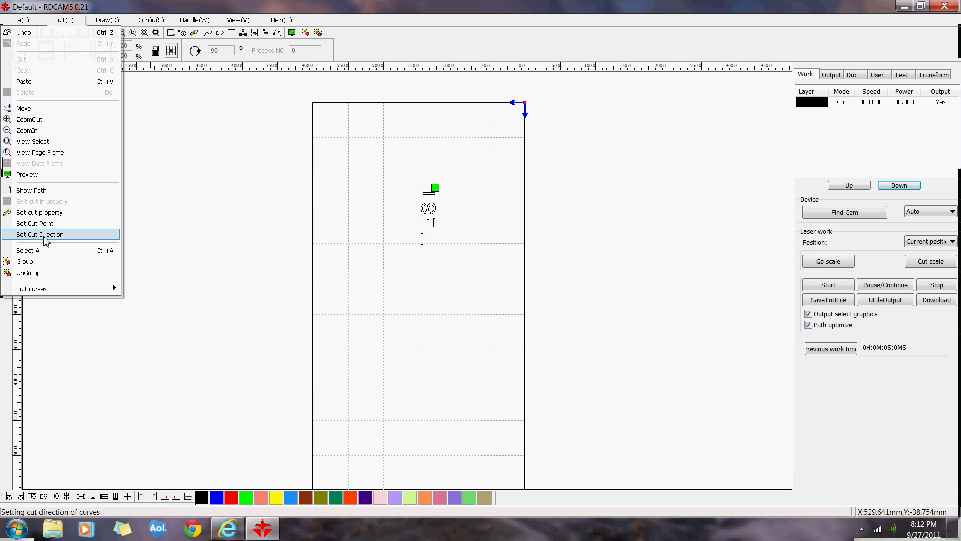
{"action": "left_click", "coordinate": [28, 250]}
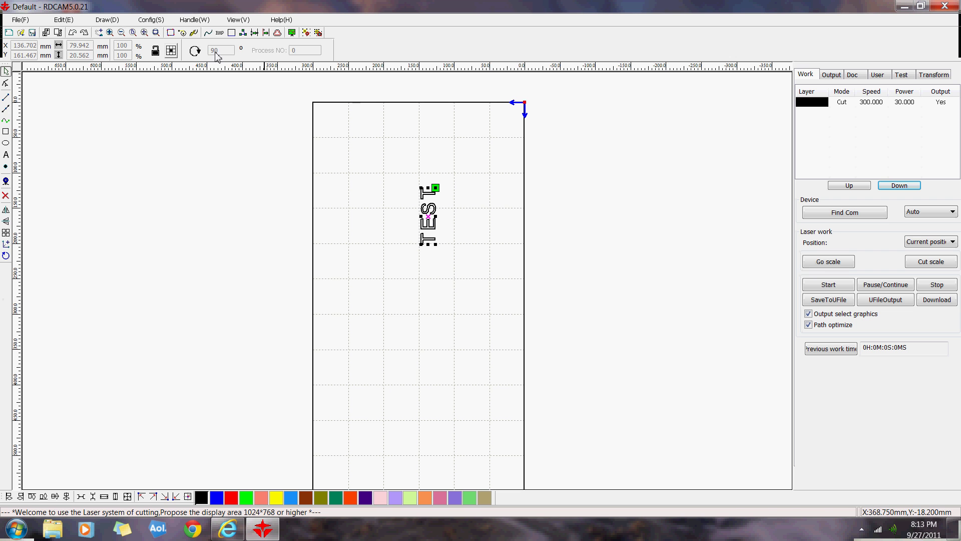
{"action": "left_click_drag", "start_coordinate": [440, 204], "coordinate": [435, 217]}
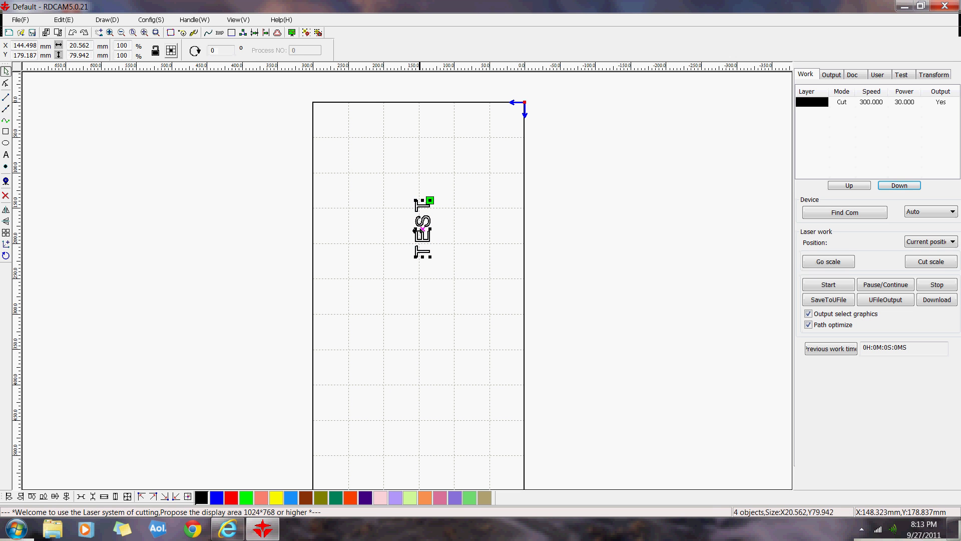
{"action": "left_click", "coordinate": [6, 256]}
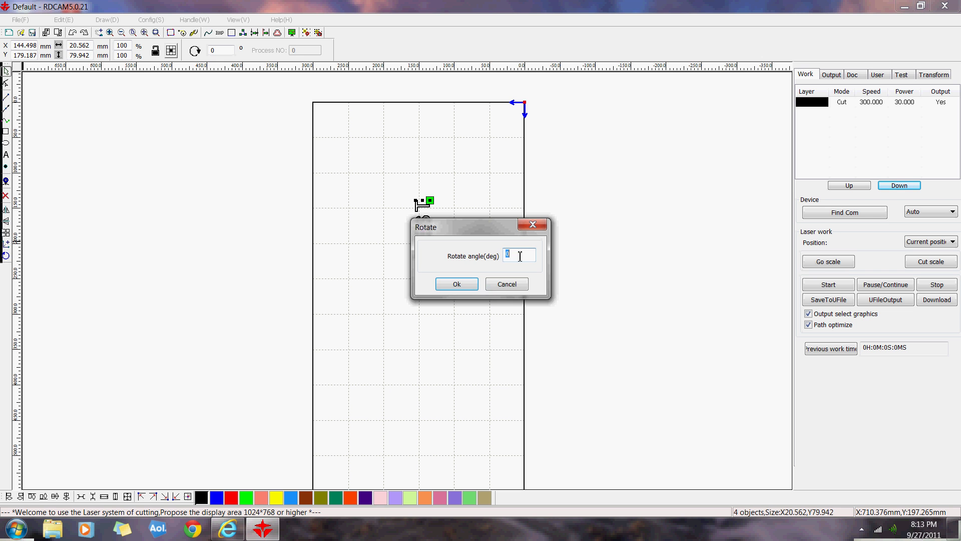
{"action": "type", "text": "180"}
{"action": "left_click", "coordinate": [440, 284]}
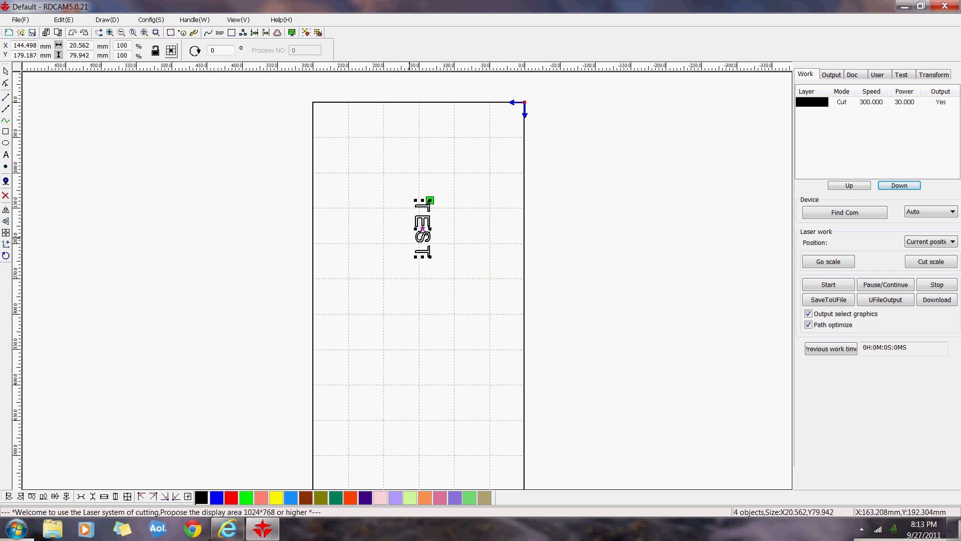
{"action": "left_click", "coordinate": [6, 256]}
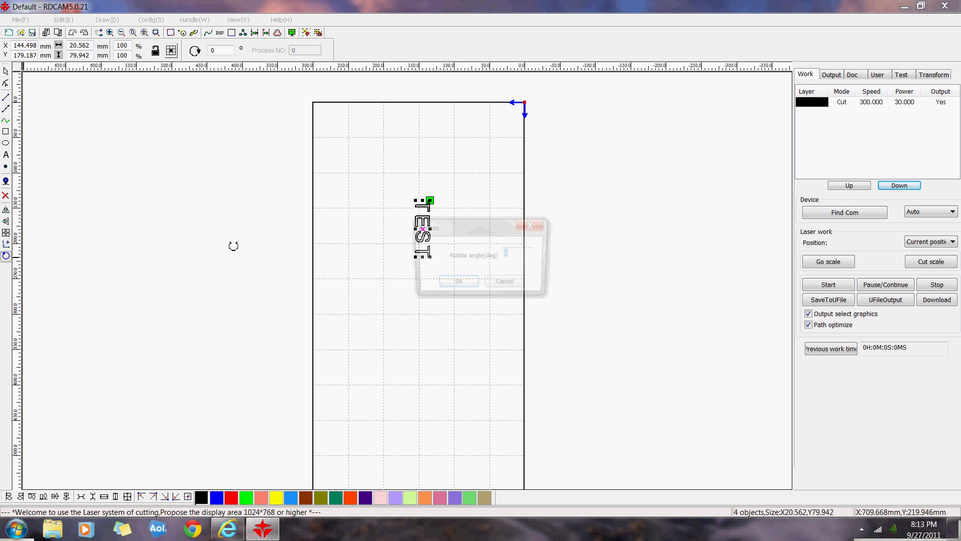
{"action": "type", "text": "90"}
{"action": "left_click", "coordinate": [475, 284]}
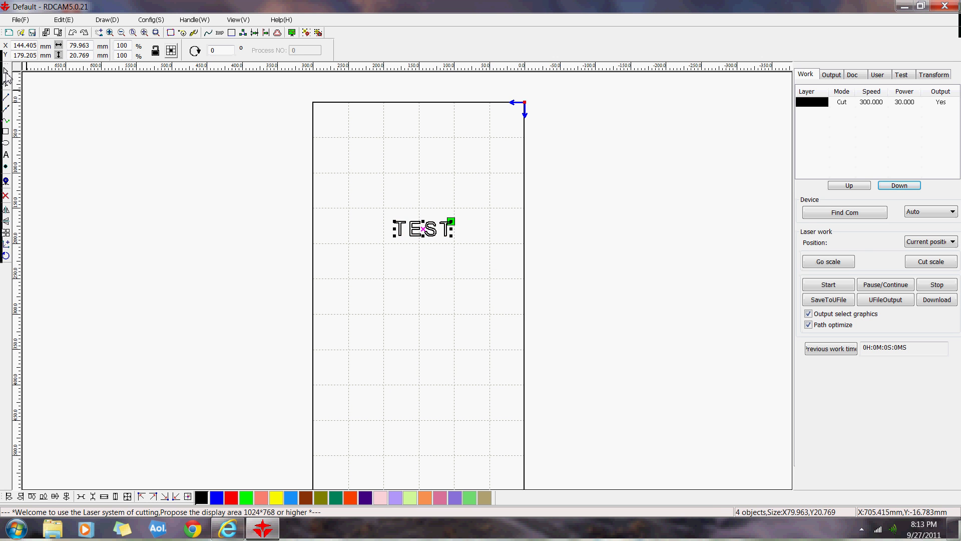
Tilt the letter S, lower the final T slightly, then select all the TEST letters.
{"action": "left_click", "coordinate": [411, 240]}
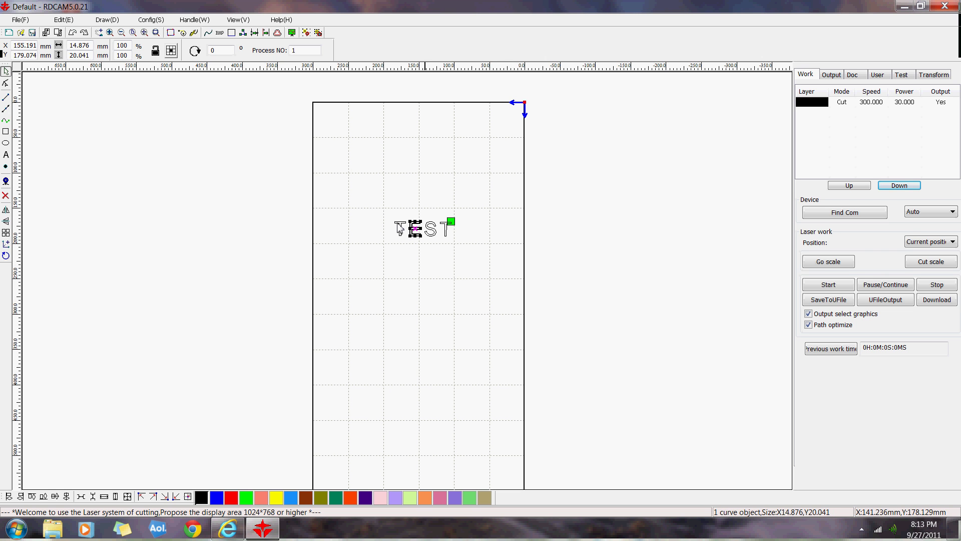
{"action": "left_click", "coordinate": [433, 233]}
{"action": "left_click", "coordinate": [434, 235]}
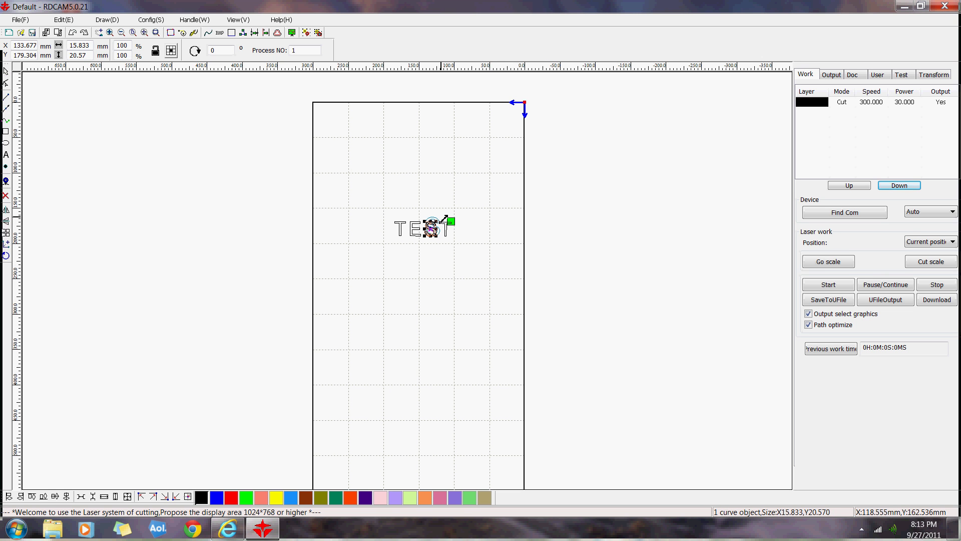
{"action": "mouse_move", "coordinate": [444, 218]}
{"action": "left_mouse_down"}
{"action": "mouse_move", "coordinate": [446, 262]}
{"action": "mouse_move", "coordinate": [435, 226]}
{"action": "left_mouse_up"}
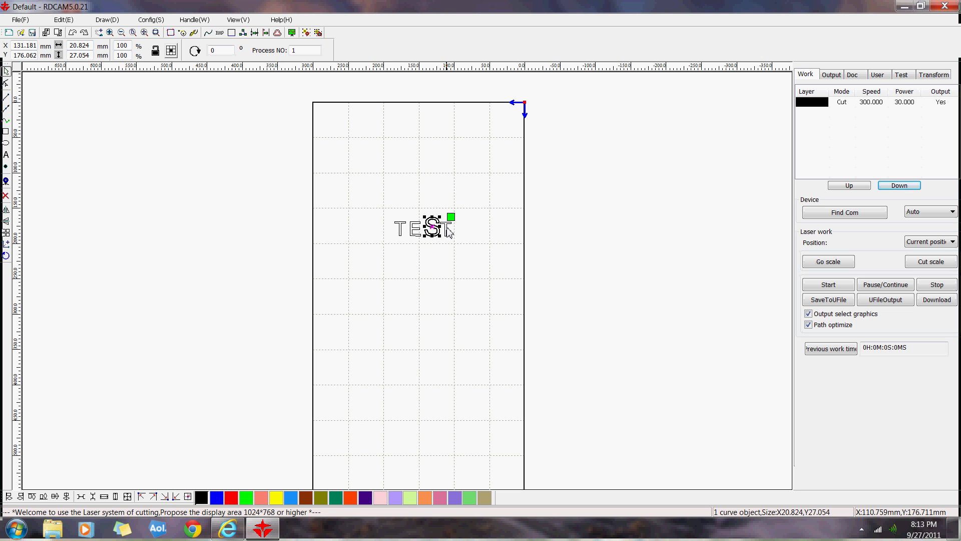
{"action": "left_click", "coordinate": [449, 231]}
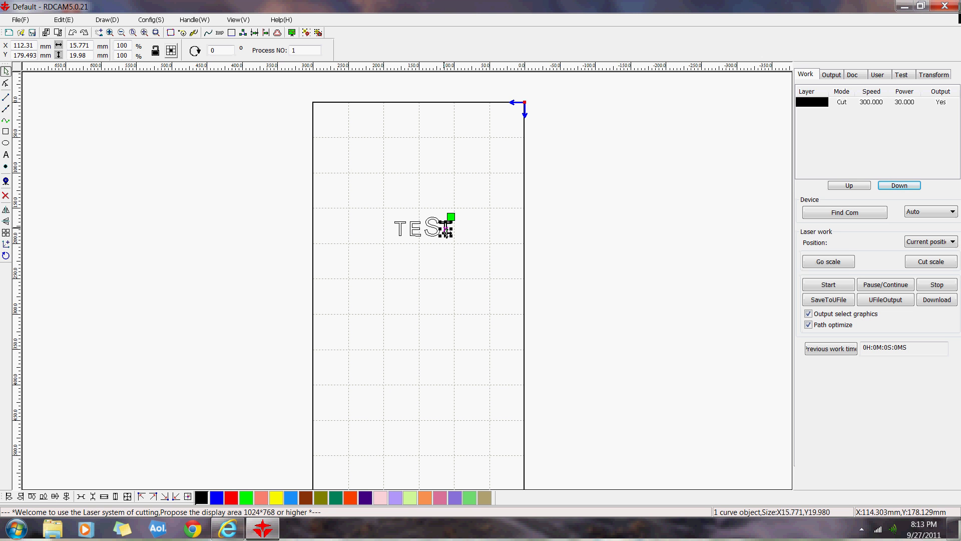
{"action": "left_click_drag", "start_coordinate": [449, 231], "coordinate": [450, 239]}
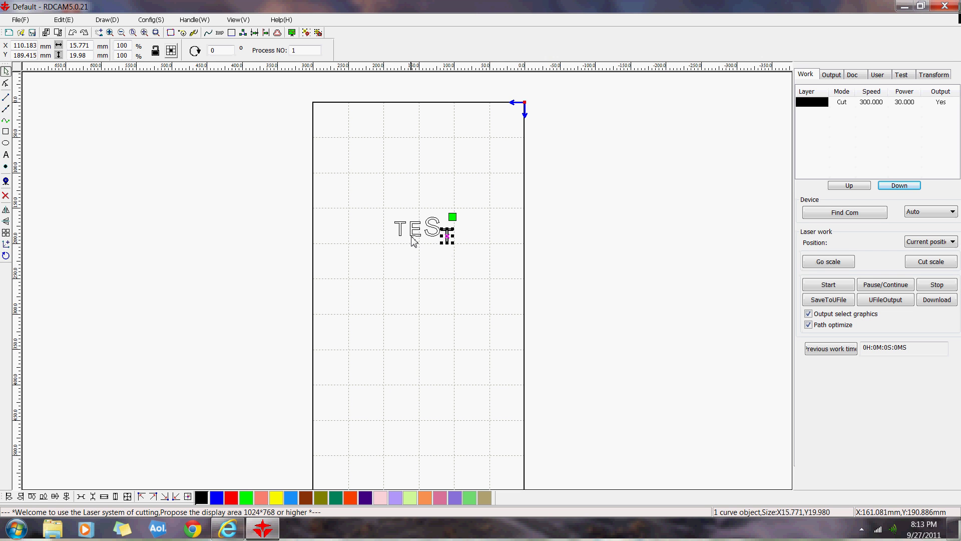
{"action": "key", "text": "ctrl+a"}
Group the four TEST letters, move the group down-left and scale it to 45.763 × 20.554 mm.
{"action": "left_click", "coordinate": [449, 237], "text": "shift"}
{"action": "left_click", "coordinate": [449, 236], "text": "shift"}
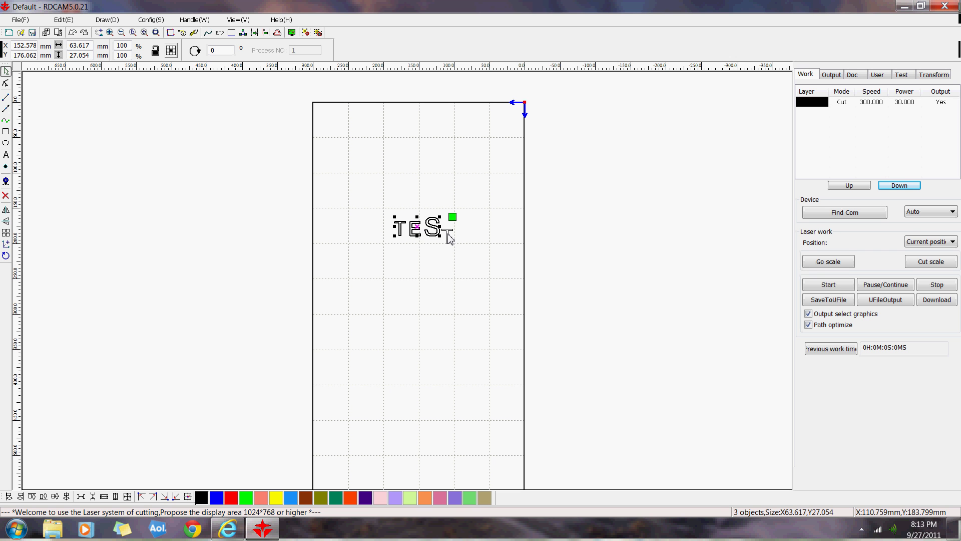
{"action": "left_click", "coordinate": [449, 237], "text": "shift"}
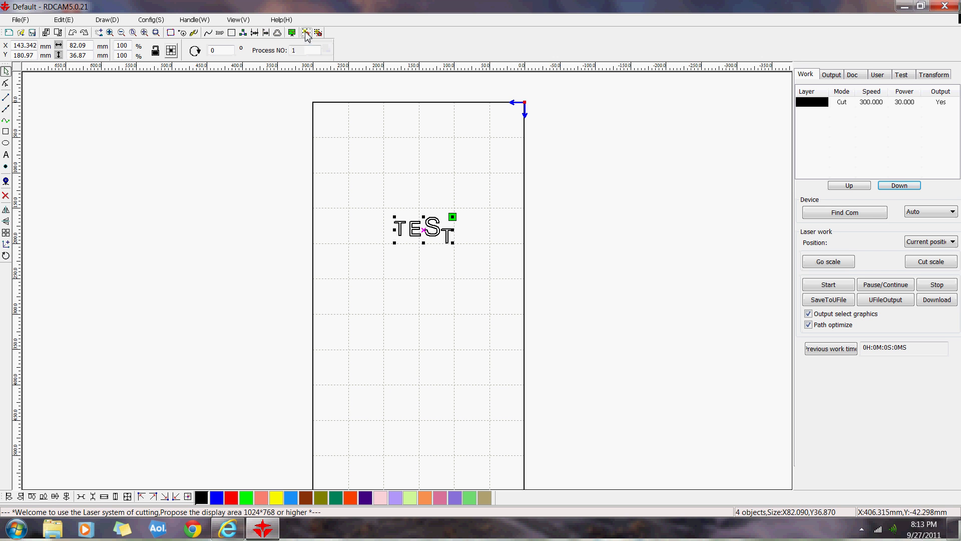
{"action": "left_click", "coordinate": [425, 286]}
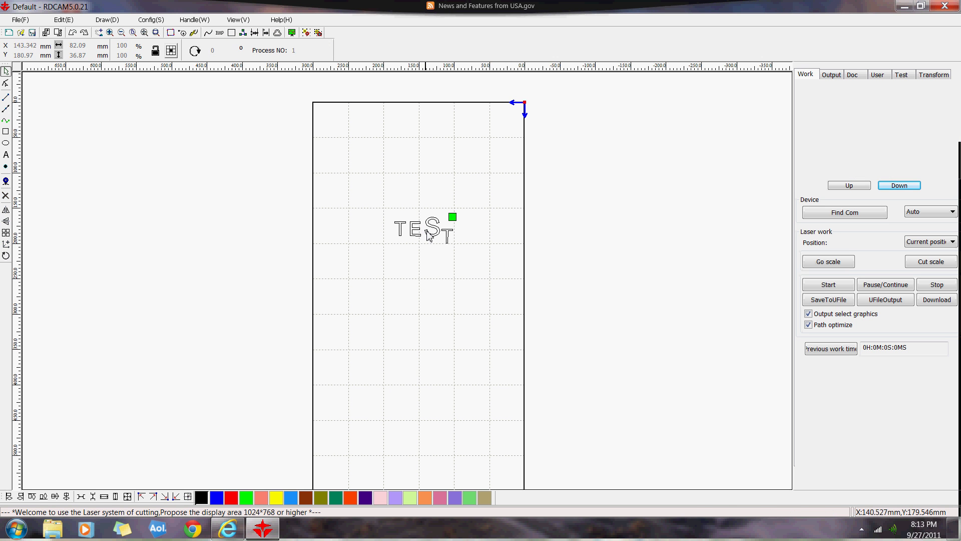
{"action": "left_click_drag", "start_coordinate": [429, 235], "coordinate": [414, 271]}
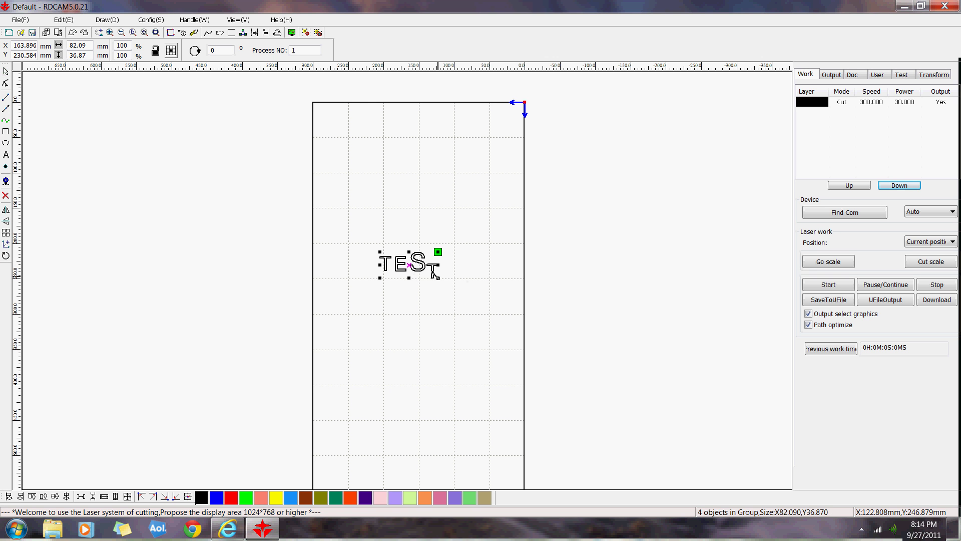
{"action": "mouse_move", "coordinate": [434, 274]}
{"action": "left_mouse_down"}
{"action": "mouse_move", "coordinate": [411, 266]}
{"action": "mouse_move", "coordinate": [419, 262]}
{"action": "left_mouse_up"}
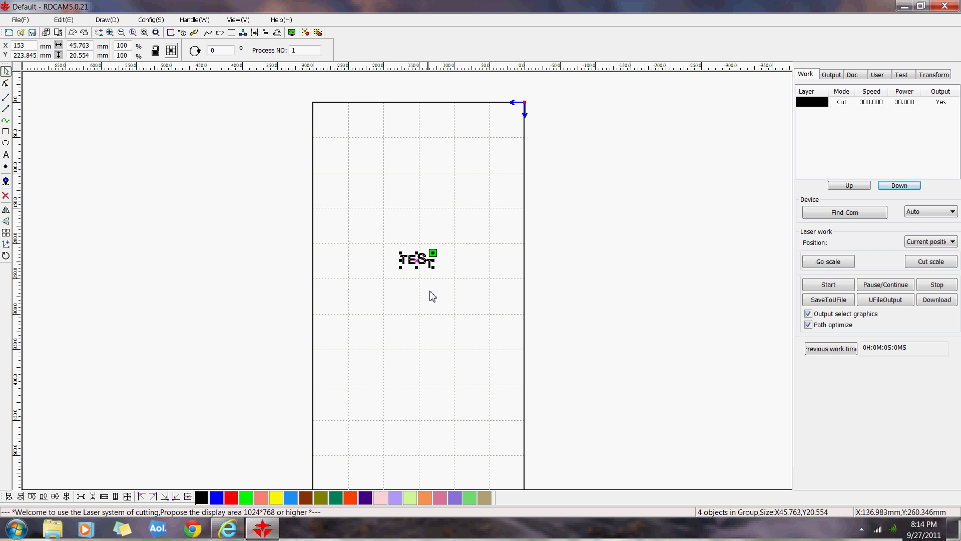
In the black layer's parameters, try Dot mode, then set Scan with Laser1 minimum power 30.
{"action": "double_click", "coordinate": [845, 106]}
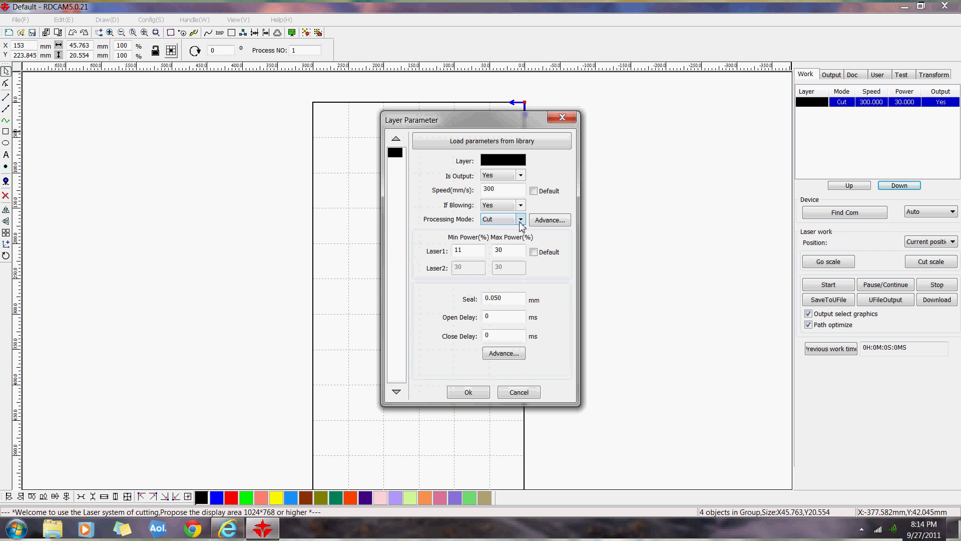
{"action": "left_click", "coordinate": [520, 220]}
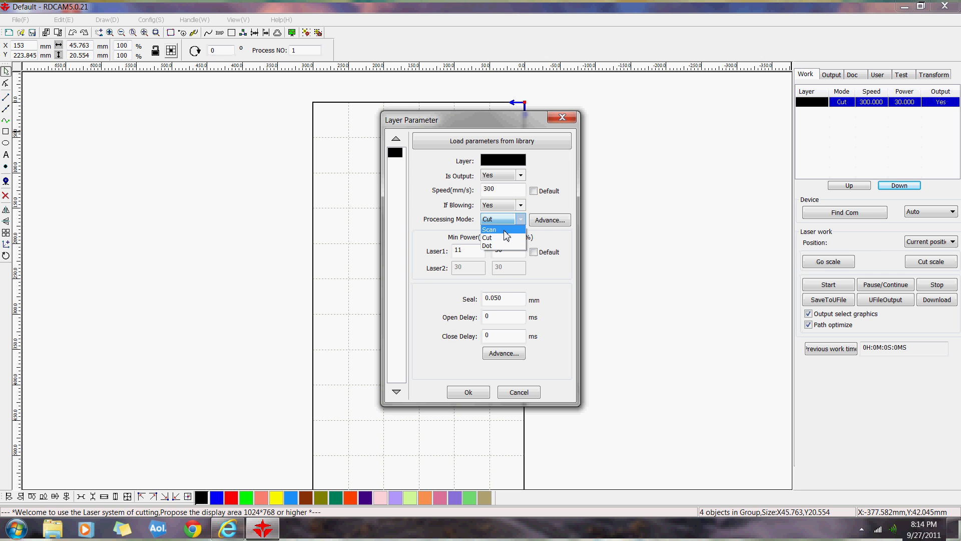
{"action": "left_click", "coordinate": [504, 230]}
{"action": "left_click", "coordinate": [520, 221]}
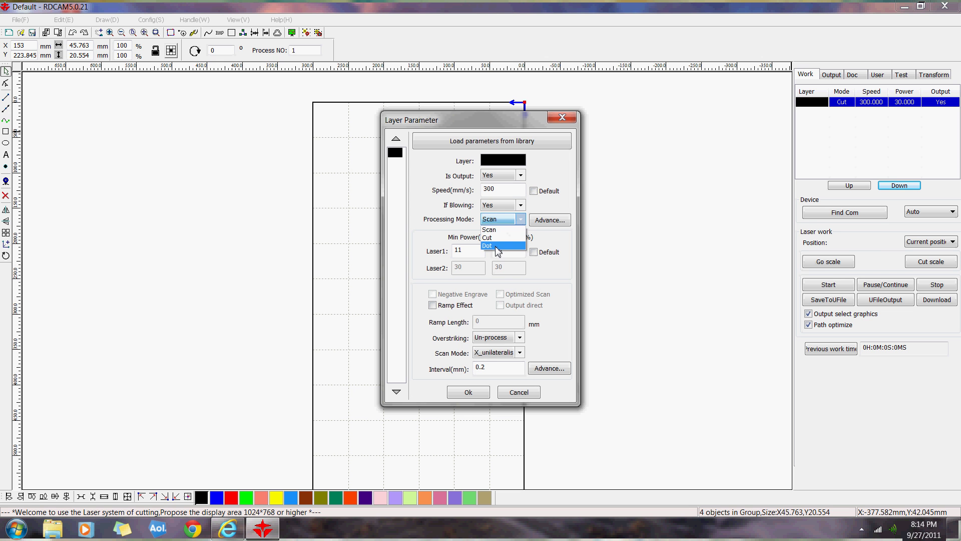
{"action": "left_click", "coordinate": [508, 245]}
{"action": "left_click", "coordinate": [546, 221]}
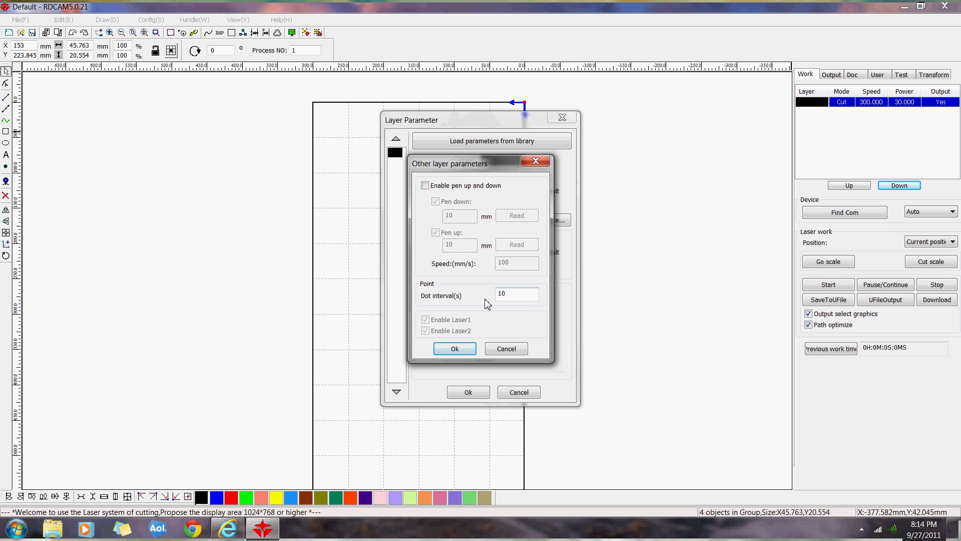
{"action": "left_click", "coordinate": [454, 347]}
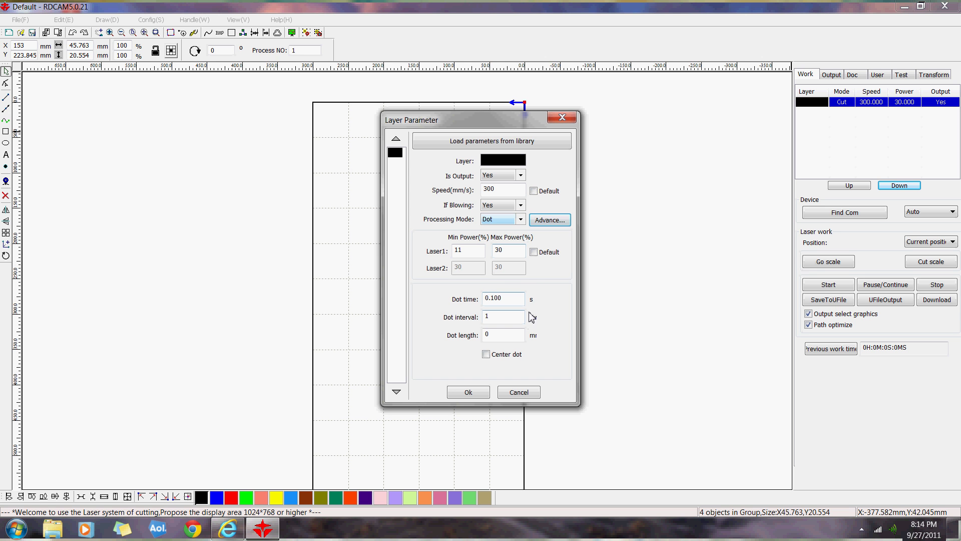
{"action": "left_click", "coordinate": [521, 219]}
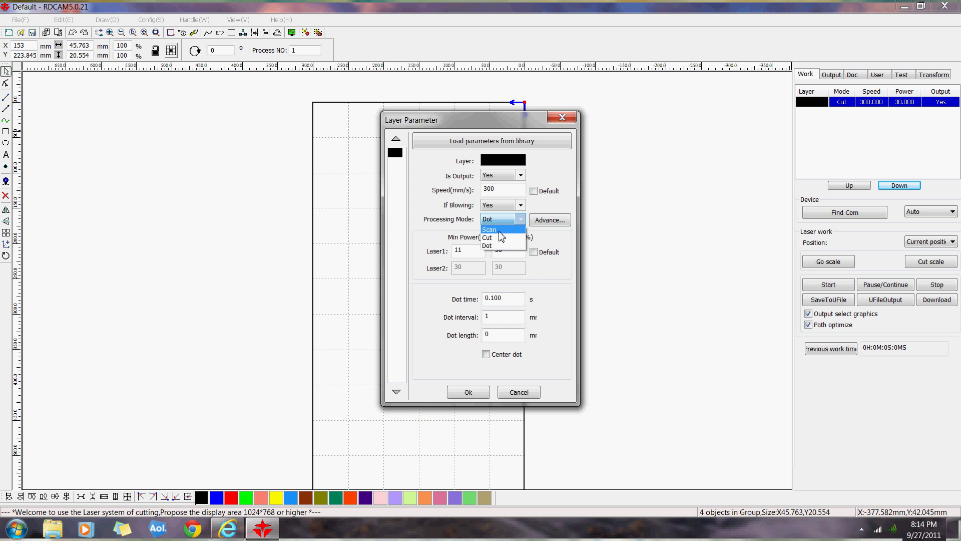
{"action": "left_click", "coordinate": [499, 230]}
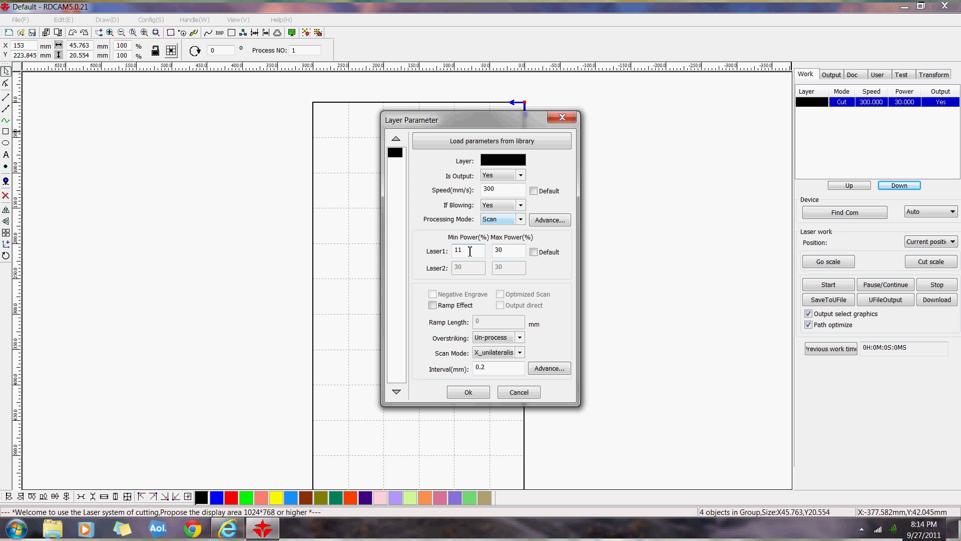
{"action": "left_click_drag", "start_coordinate": [470, 251], "coordinate": [455, 251]}
{"action": "type", "text": "30"}
Confirm the Layer Parameter settings, reopening and closing the dialog once more.
{"action": "left_click", "coordinate": [468, 392]}
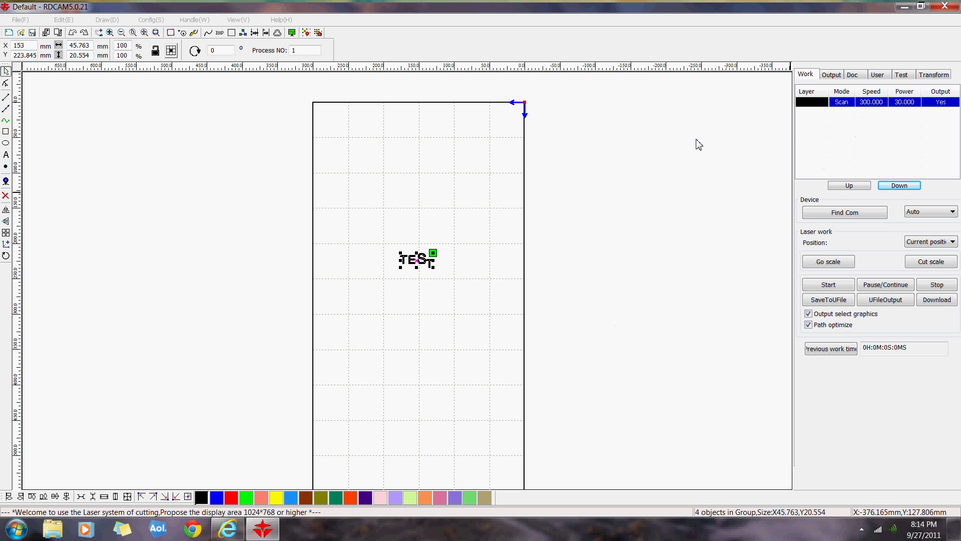
{"action": "double_click", "coordinate": [841, 102]}
{"action": "left_click", "coordinate": [521, 205]}
{"action": "left_click", "coordinate": [468, 392]}
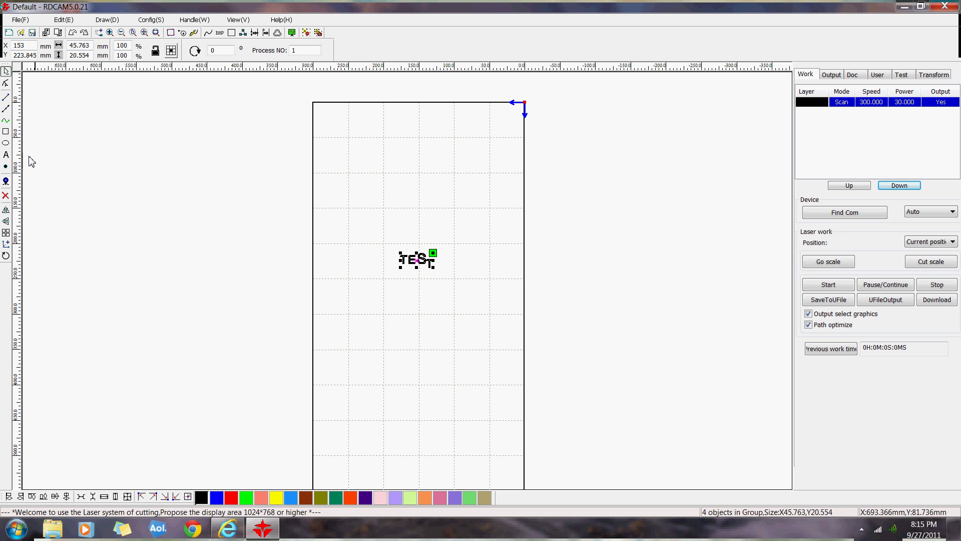
Draw an ellipse above the TEST text and a small rectangle below it.
{"action": "left_click", "coordinate": [6, 143]}
{"action": "left_click_drag", "start_coordinate": [408, 194], "coordinate": [450, 229]}
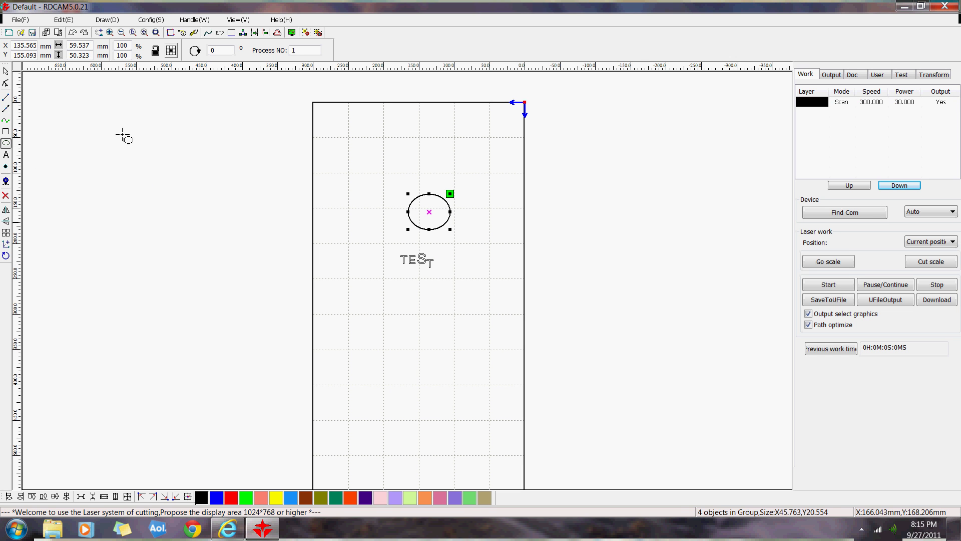
{"action": "left_click", "coordinate": [5, 132]}
{"action": "left_click_drag", "start_coordinate": [431, 328], "coordinate": [439, 332]}
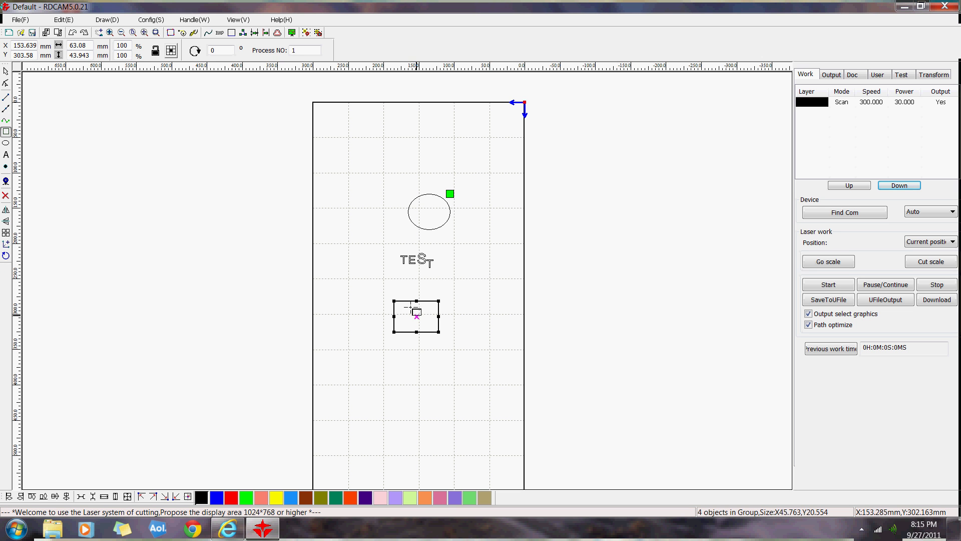
Narrow the ellipse and move it down and right beside the TEST text.
{"action": "left_click", "coordinate": [6, 71]}
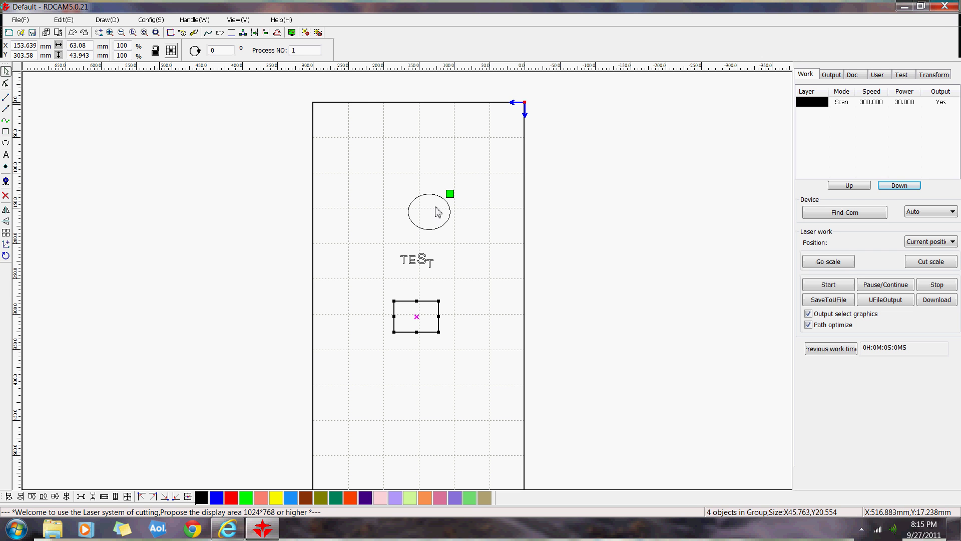
{"action": "left_click", "coordinate": [435, 203]}
{"action": "left_click", "coordinate": [429, 216]}
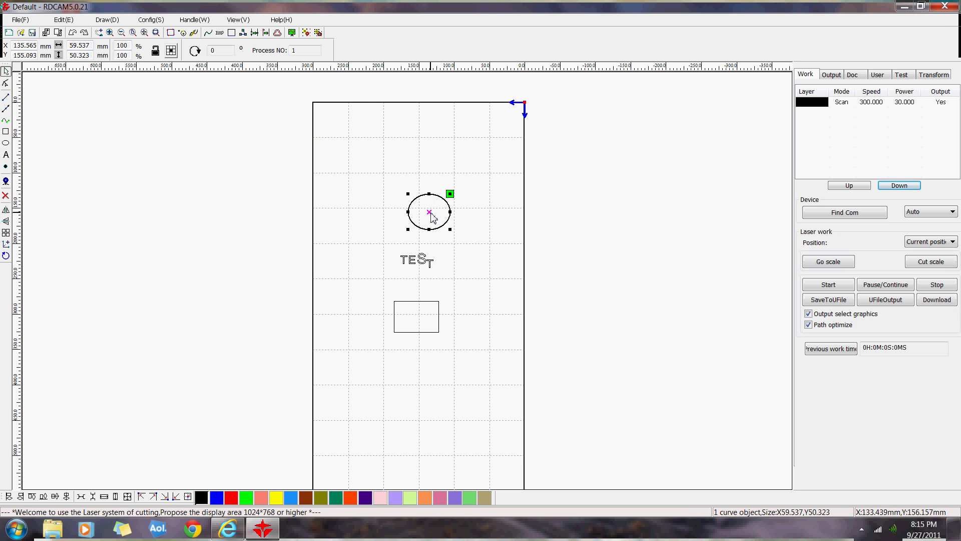
{"action": "mouse_move", "coordinate": [425, 216]}
{"action": "left_mouse_down"}
{"action": "mouse_move", "coordinate": [407, 217]}
{"action": "mouse_move", "coordinate": [421, 215]}
{"action": "left_mouse_up"}
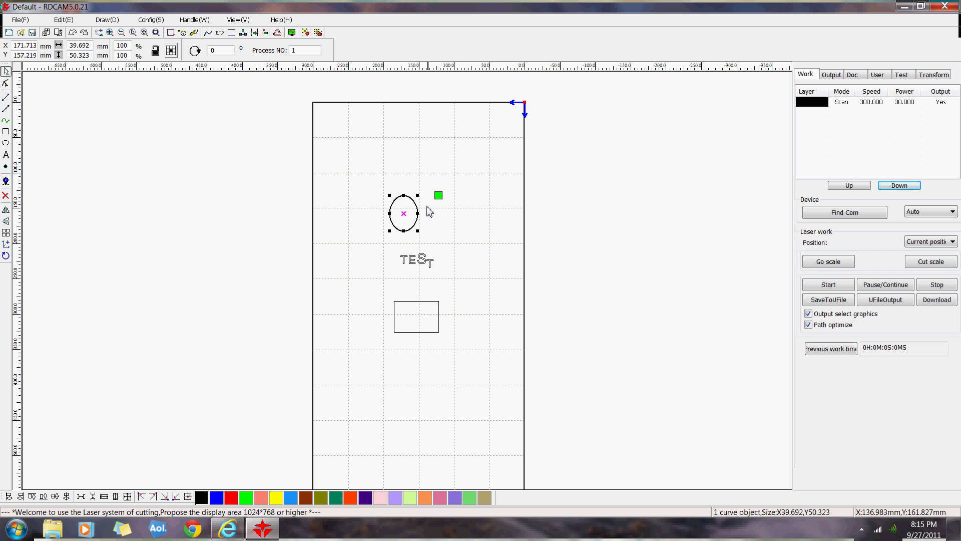
{"action": "left_click_drag", "start_coordinate": [405, 216], "coordinate": [458, 237]}
Flip the TEST group vertically twice, centre it on the page, then drag it above the rectangle.
{"action": "left_click", "coordinate": [420, 260]}
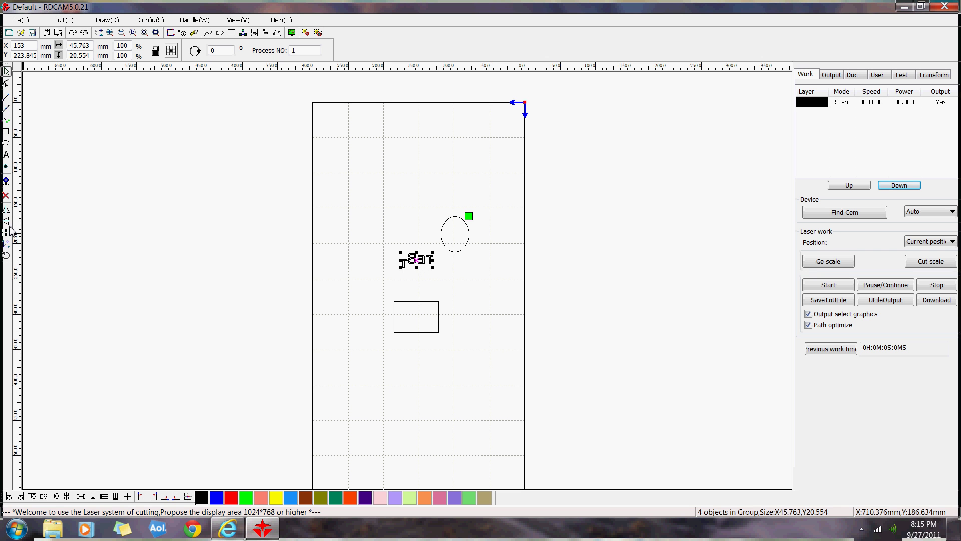
{"action": "left_click", "coordinate": [6, 221]}
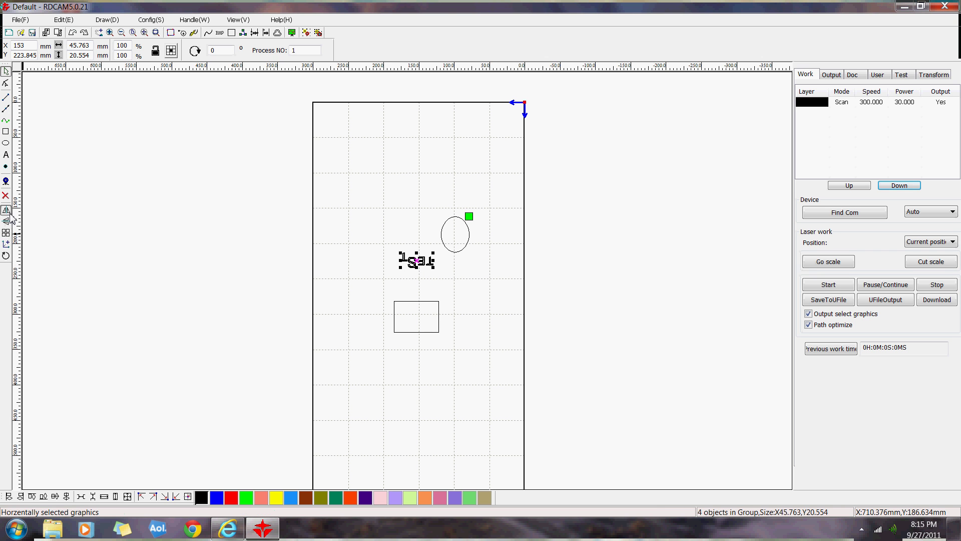
{"action": "left_click", "coordinate": [7, 221]}
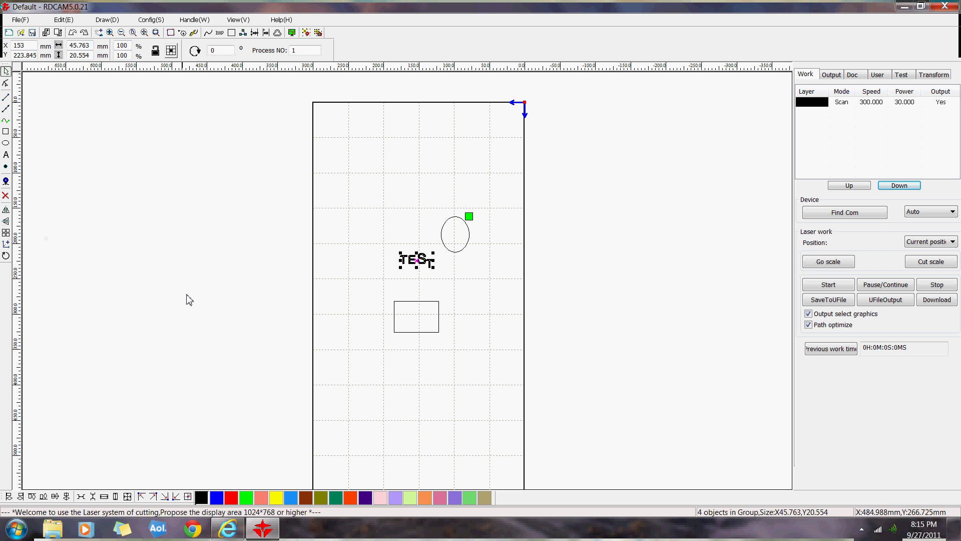
{"action": "left_click", "coordinate": [6, 247]}
{"action": "left_click_drag", "start_coordinate": [420, 306], "coordinate": [414, 277]}
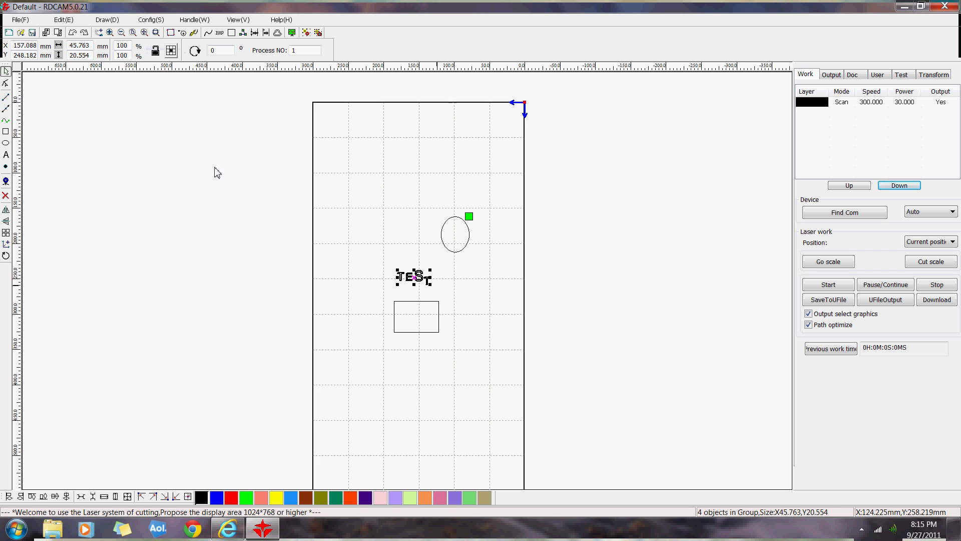
Zoom in on the TEST text, then zoom back out and deselect it.
{"action": "left_click", "coordinate": [155, 32]}
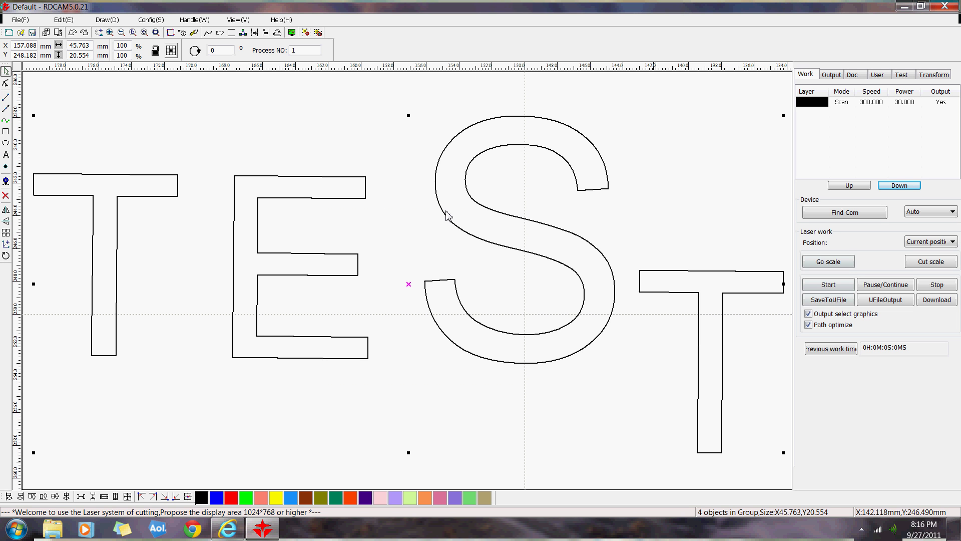
{"action": "scroll", "coordinate": [360, 172], "scroll_direction": "down", "scroll_amount": 2}
{"action": "scroll", "coordinate": [359, 171], "scroll_direction": "down", "scroll_amount": 1}
{"action": "scroll", "coordinate": [361, 172], "scroll_direction": "down", "scroll_amount": 5}
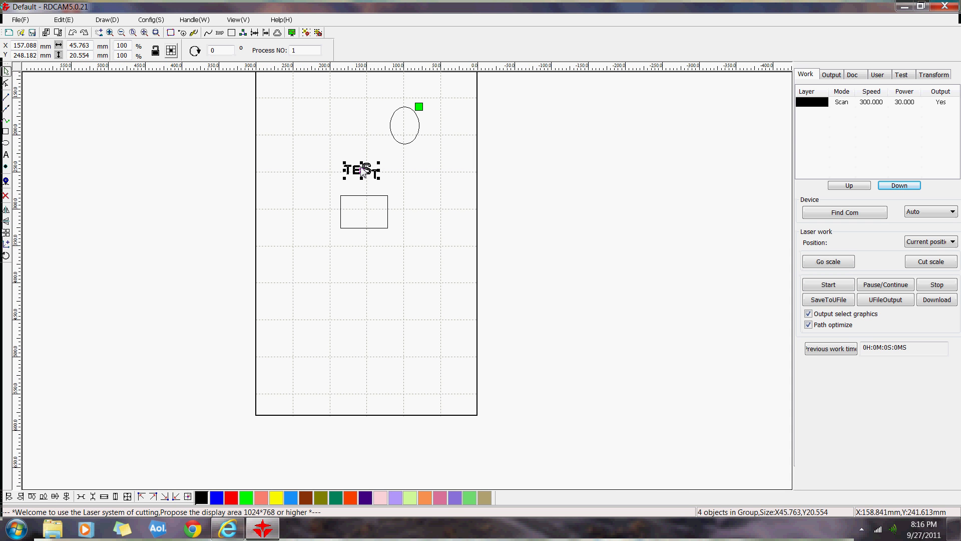
{"action": "left_click", "coordinate": [396, 181]}
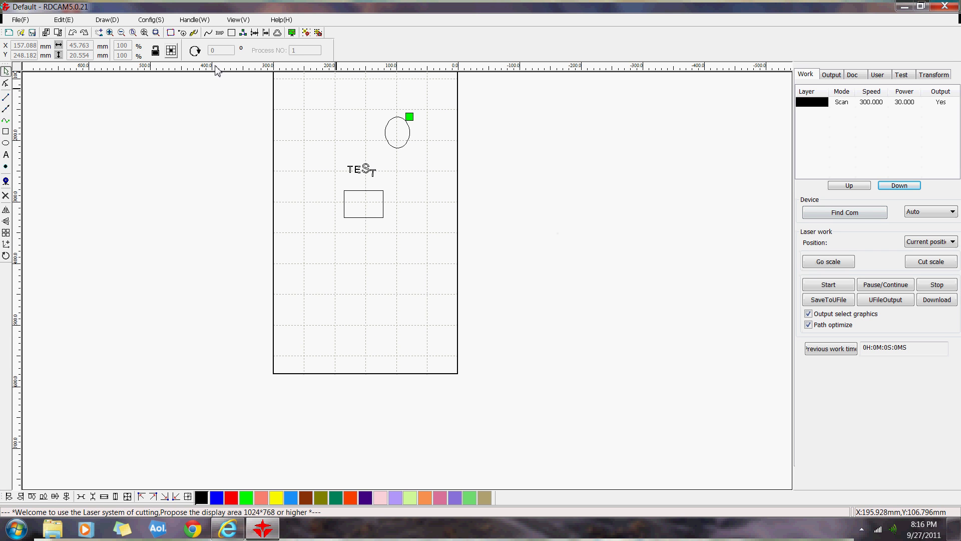
Pan the view to show the whole page and select the ellipse.
{"action": "left_click", "coordinate": [100, 33]}
{"action": "left_click_drag", "start_coordinate": [348, 127], "coordinate": [361, 181]}
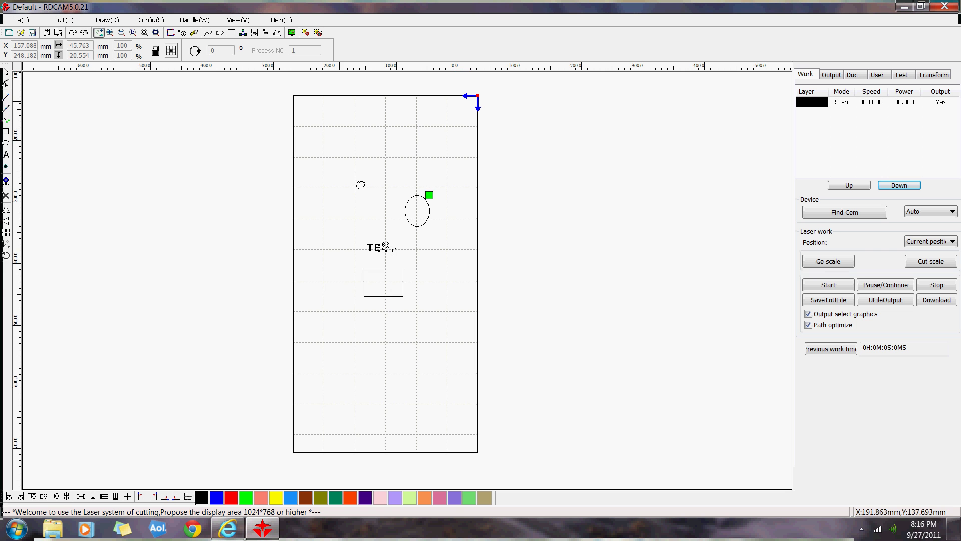
{"action": "left_click", "coordinate": [6, 71]}
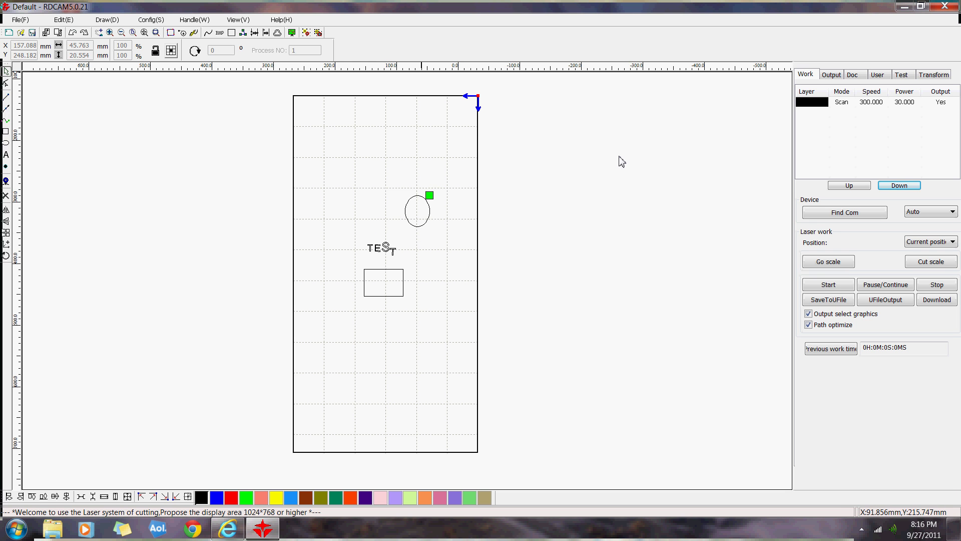
{"action": "left_click", "coordinate": [405, 211]}
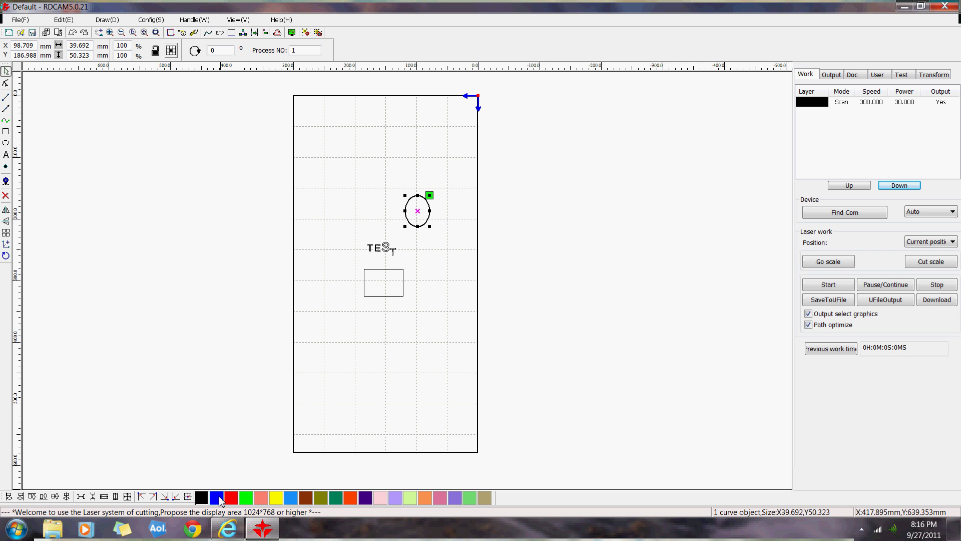
Put the ellipse on a blue layer and the rectangle on a red layer, then select the TEST text.
{"action": "left_click", "coordinate": [217, 498]}
{"action": "left_click", "coordinate": [382, 270]}
{"action": "left_click", "coordinate": [231, 498]}
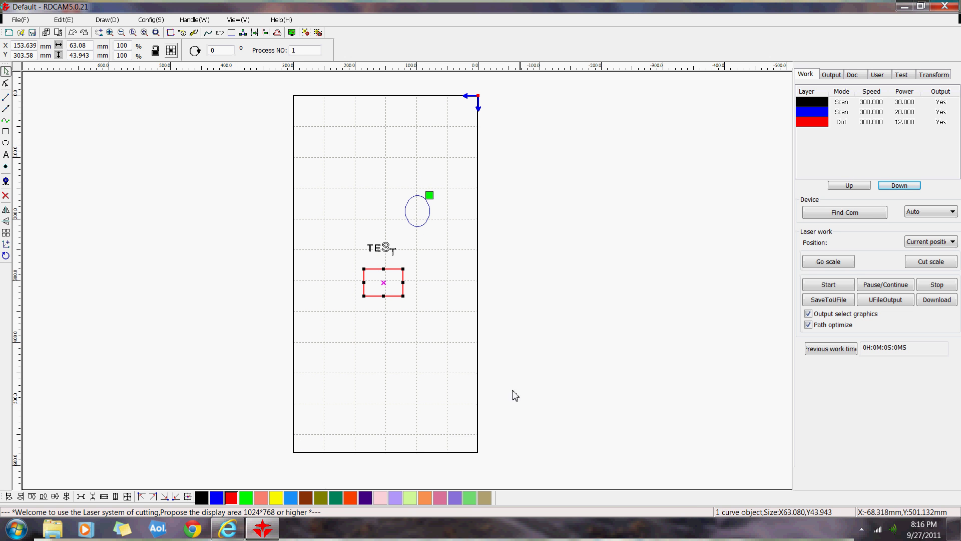
{"action": "left_click", "coordinate": [383, 248]}
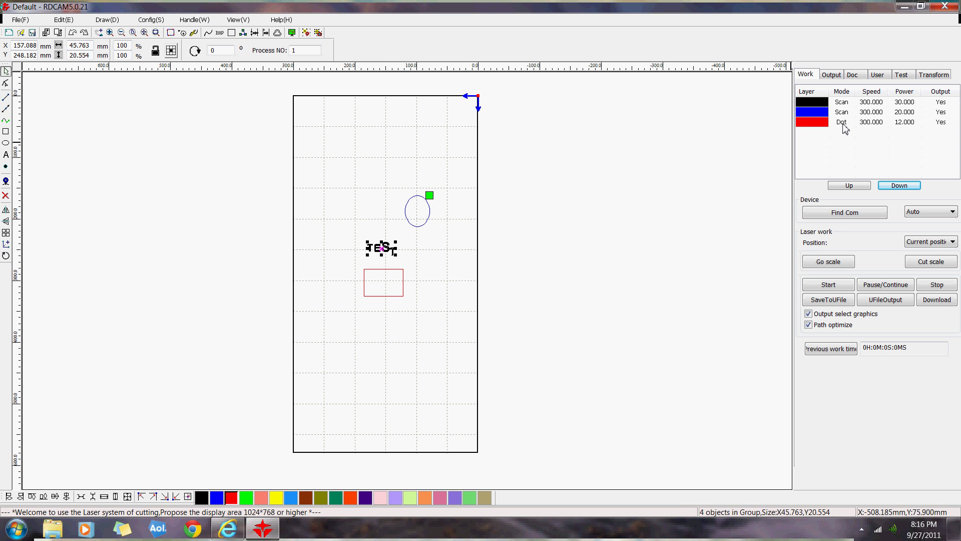
Set the blue layer to Cut mode with 30% max power and 400 mm/s speed.
{"action": "double_click", "coordinate": [868, 112]}
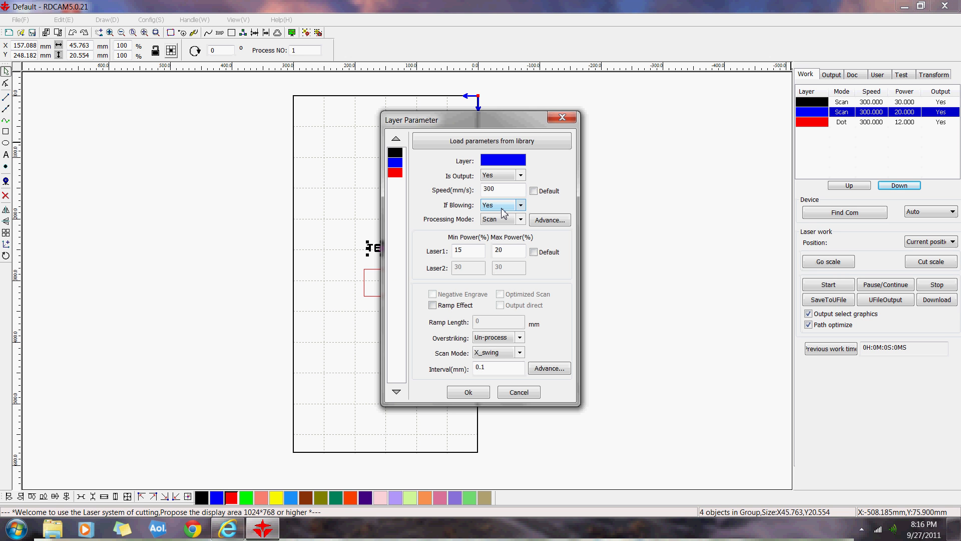
{"action": "left_click", "coordinate": [518, 220]}
{"action": "left_click", "coordinate": [502, 238]}
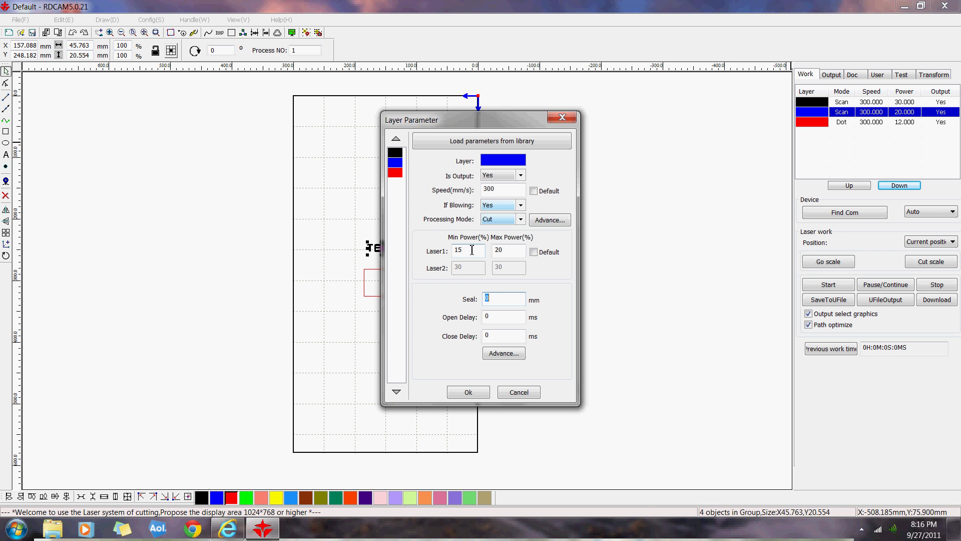
{"action": "double_click", "coordinate": [506, 251]}
{"action": "type", "text": "30"}
{"action": "left_click_drag", "start_coordinate": [509, 125], "coordinate": [628, 127]}
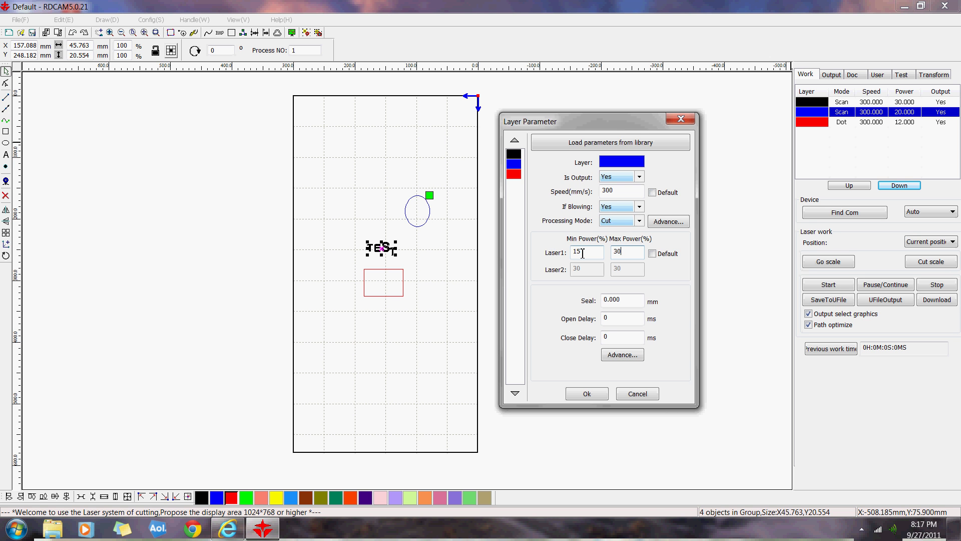
{"action": "left_click", "coordinate": [632, 255]}
{"action": "left_click", "coordinate": [608, 190]}
{"action": "key", "text": "BackSpace"}
{"action": "type", "text": "4"}
{"action": "left_click", "coordinate": [581, 394]}
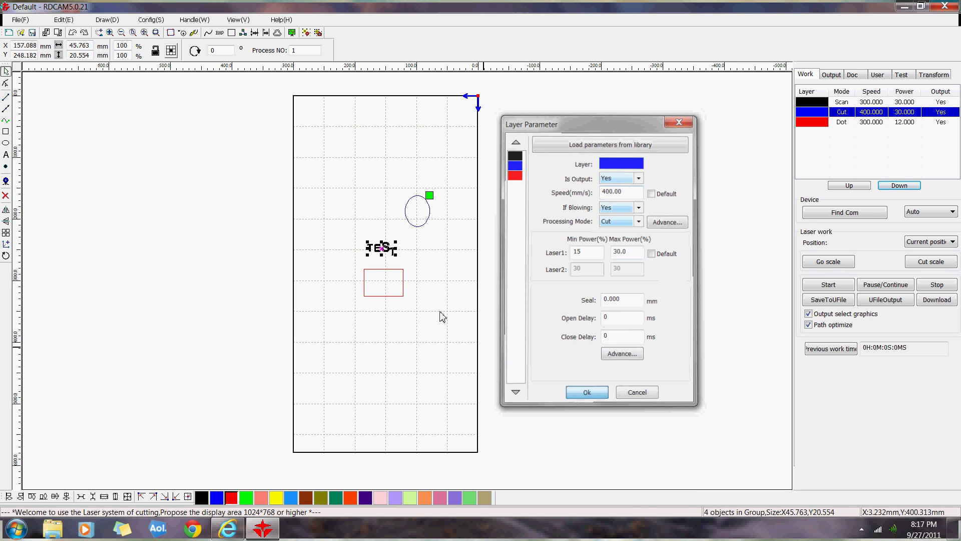
Reselect the rectangle and change the red Dot layer's speed to 100 mm/s, keeping Dot mode.
{"action": "left_click", "coordinate": [387, 270]}
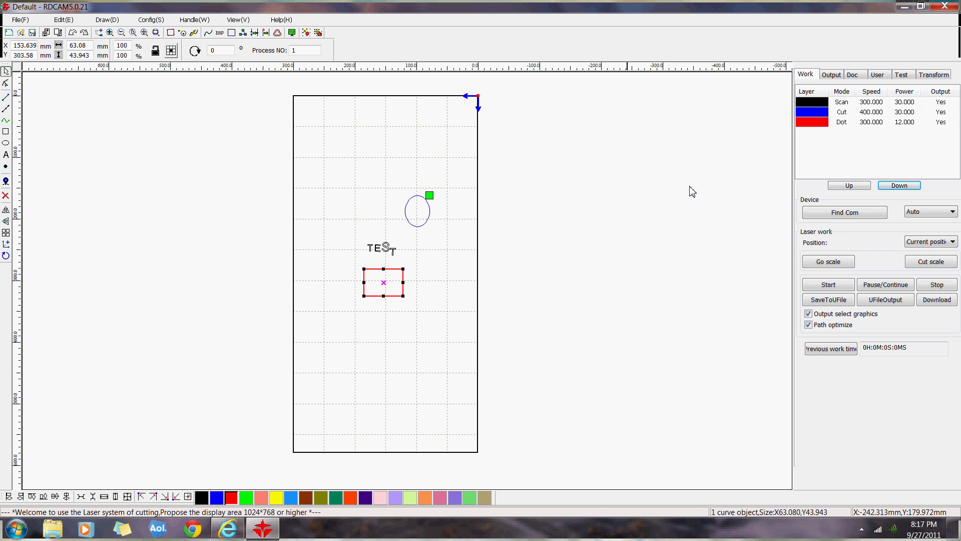
{"action": "double_click", "coordinate": [843, 125]}
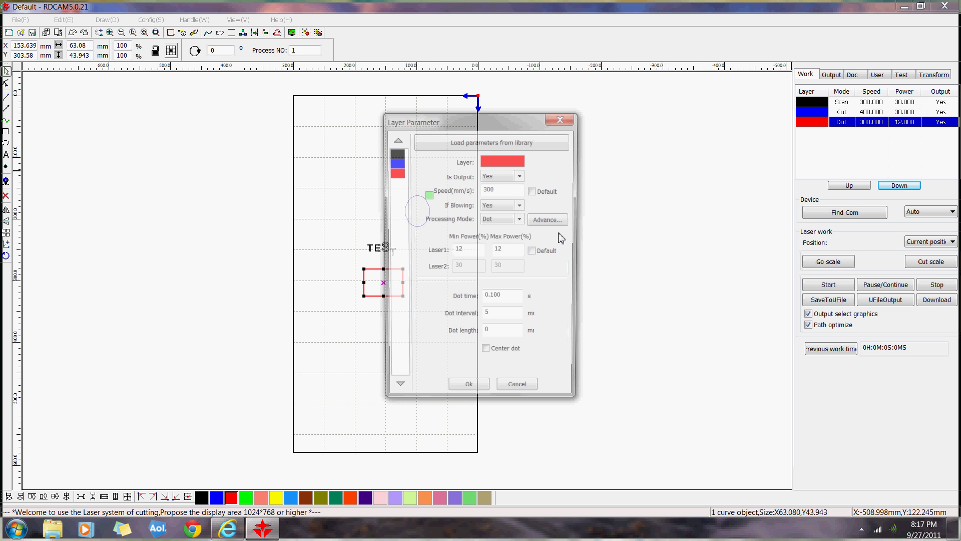
{"action": "left_click", "coordinate": [522, 220]}
{"action": "left_click", "coordinate": [522, 221]}
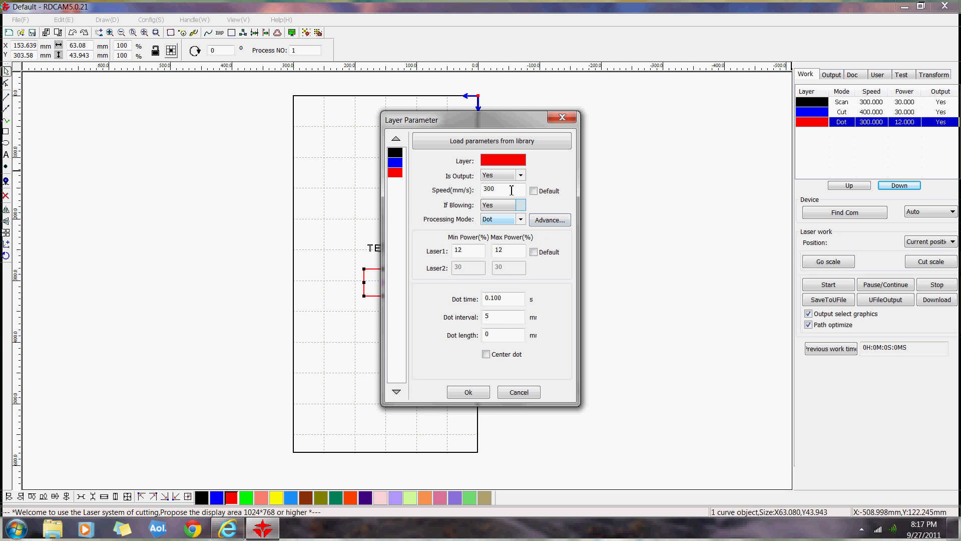
{"action": "double_click", "coordinate": [494, 190]}
{"action": "type", "text": "100"}
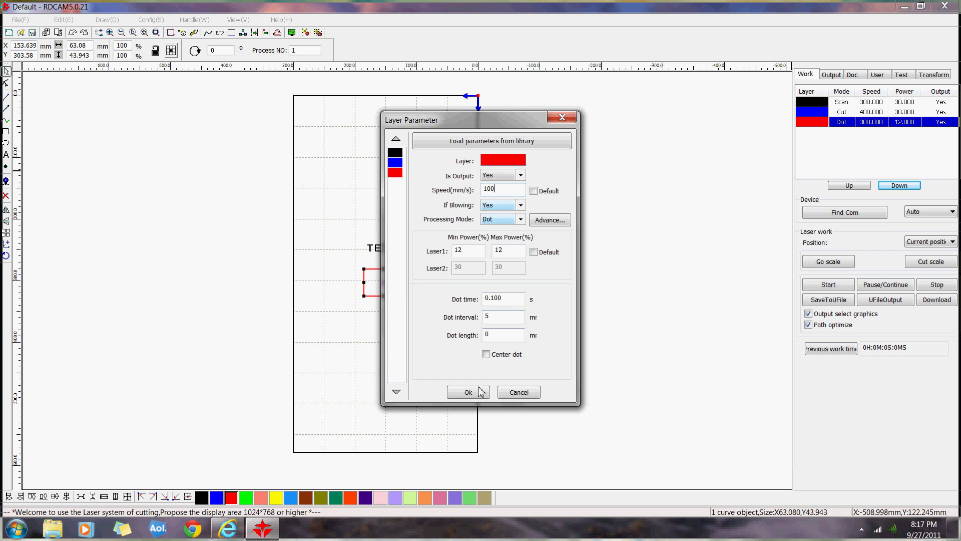
{"action": "left_click", "coordinate": [468, 392]}
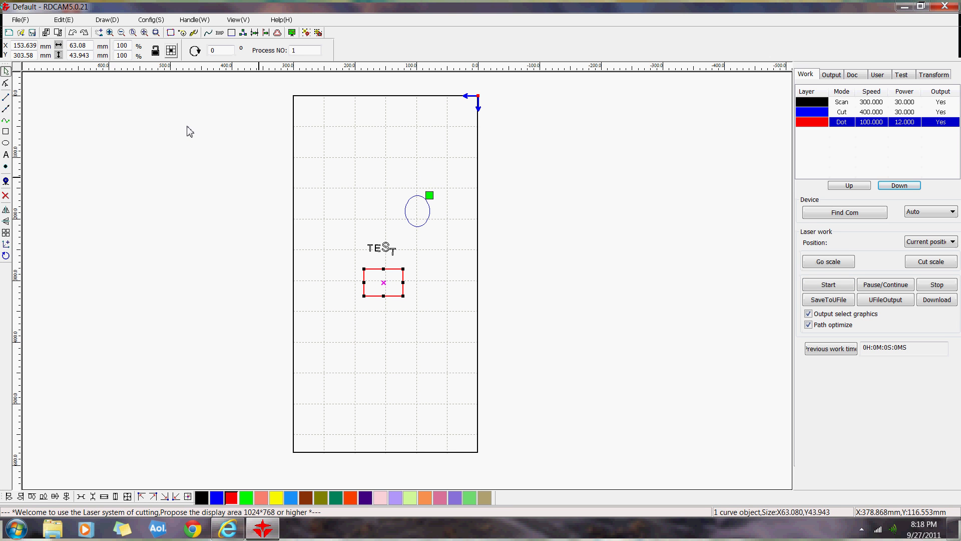
Select all objects with Edit > Select All and start the job from the Work panel.
{"action": "left_click", "coordinate": [64, 20]}
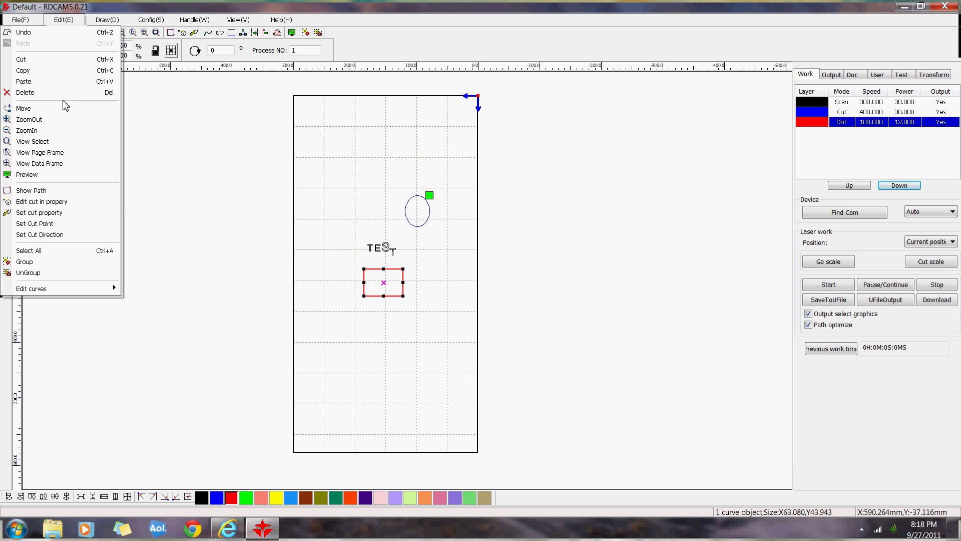
{"action": "left_click", "coordinate": [35, 250]}
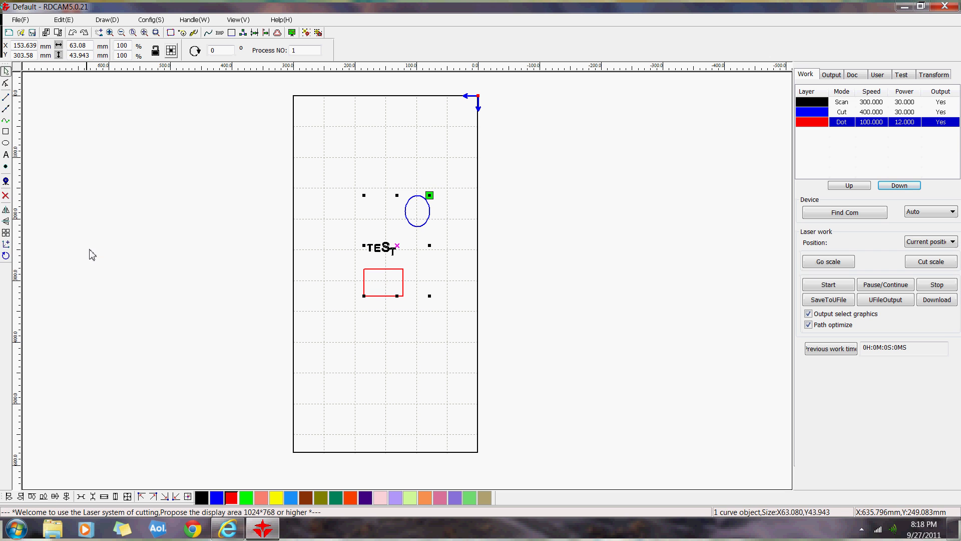
{"action": "left_click", "coordinate": [841, 289]}
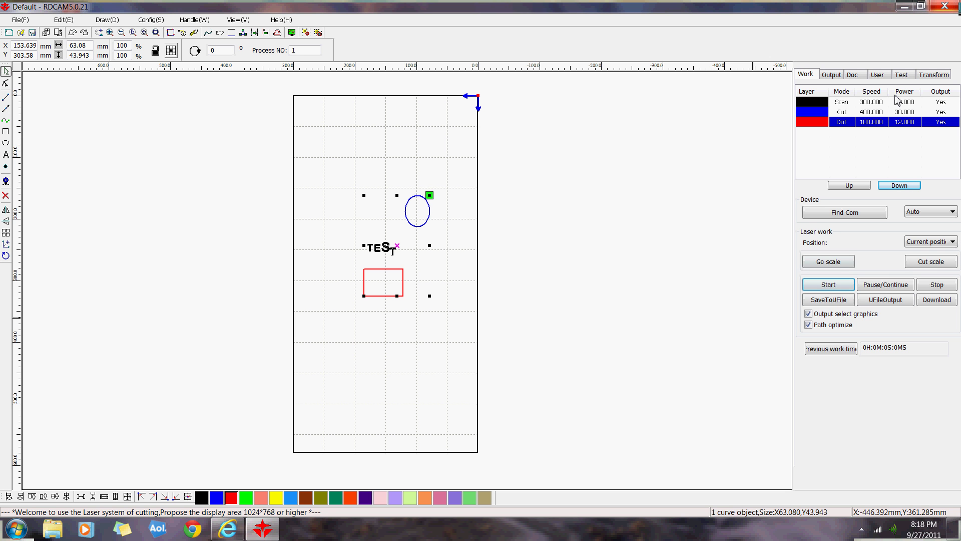
{"action": "left_click", "coordinate": [845, 285]}
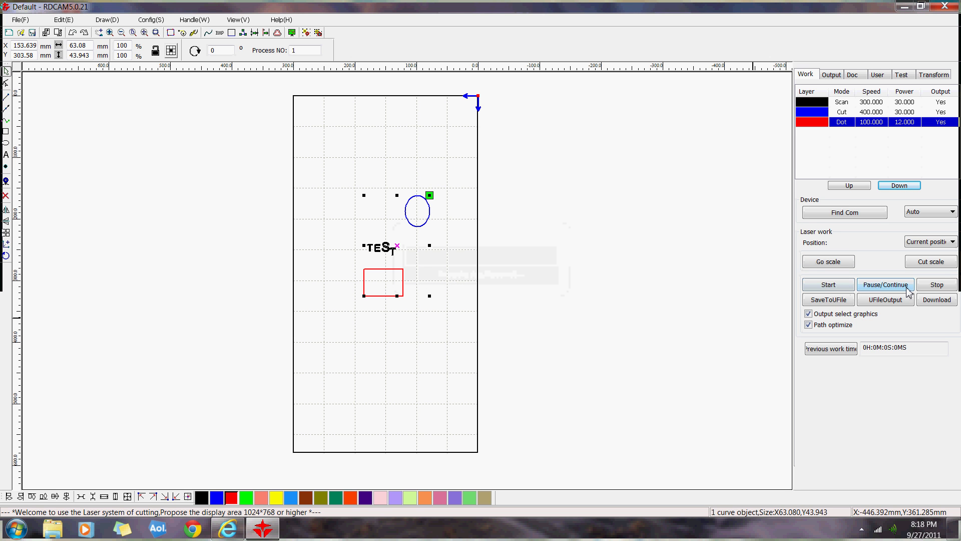
Download the job to the controller as document test1 and dismiss the success message.
{"action": "left_click", "coordinate": [935, 301]}
{"action": "left_click", "coordinate": [936, 300]}
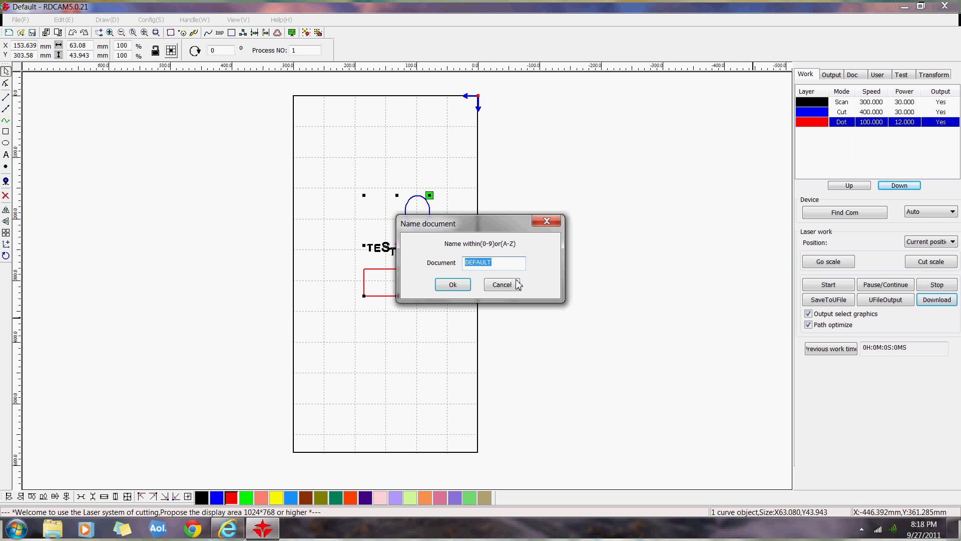
{"action": "left_click_drag", "start_coordinate": [509, 230], "coordinate": [565, 257]}
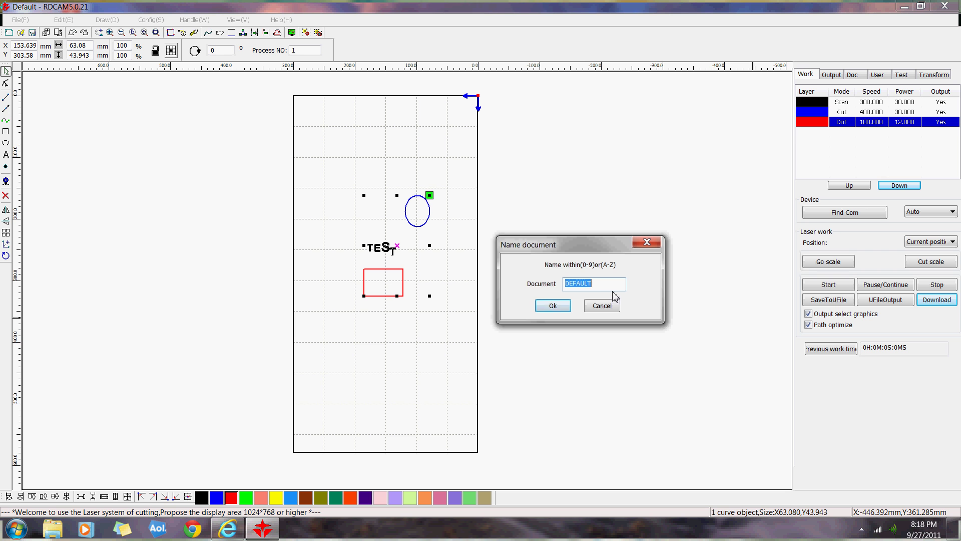
{"action": "type", "text": "test1"}
{"action": "left_click", "coordinate": [565, 306]}
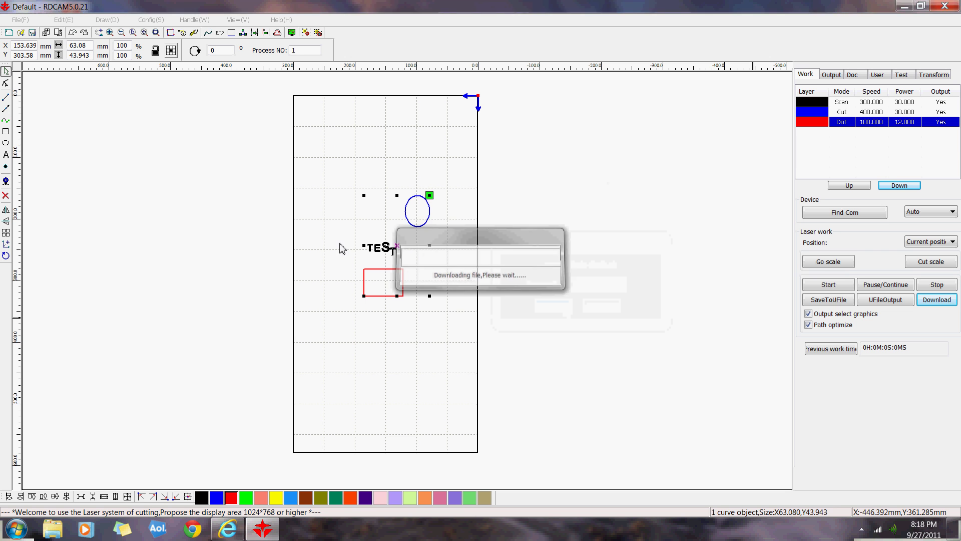
{"action": "left_click", "coordinate": [523, 292]}
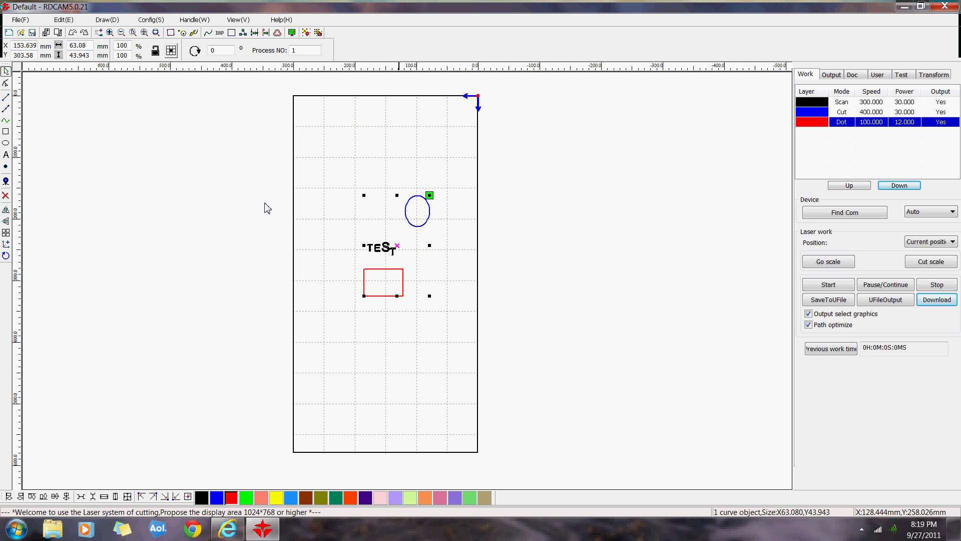
Create a new Default document, declining to save changes, and bring up the File menu.
{"action": "left_click", "coordinate": [22, 20]}
{"action": "left_click", "coordinate": [23, 22]}
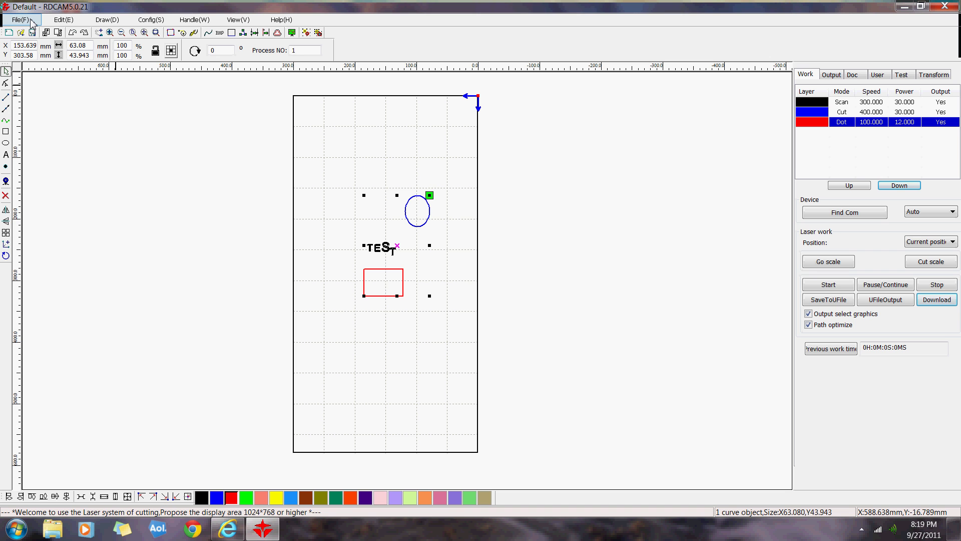
{"action": "left_click", "coordinate": [9, 33]}
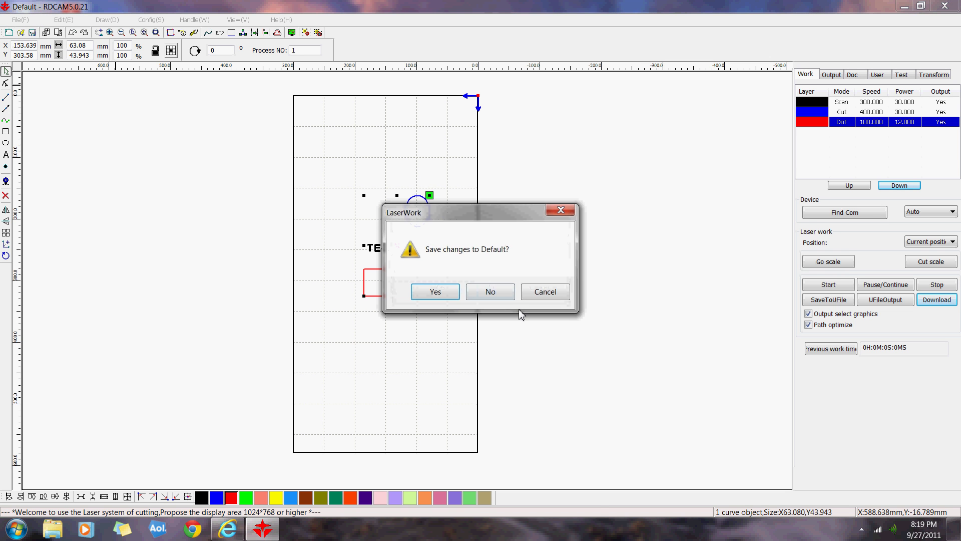
{"action": "left_click", "coordinate": [502, 296]}
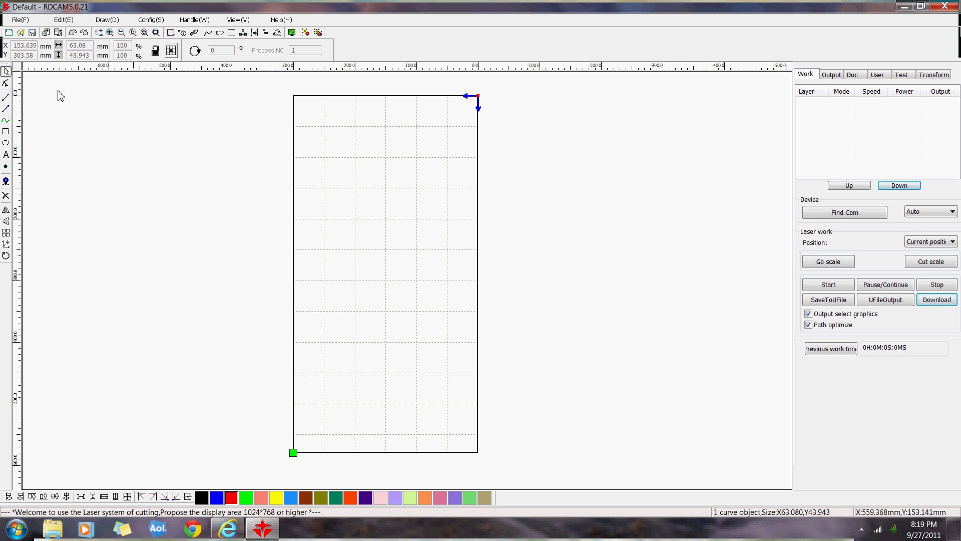
{"action": "left_click", "coordinate": [20, 20]}
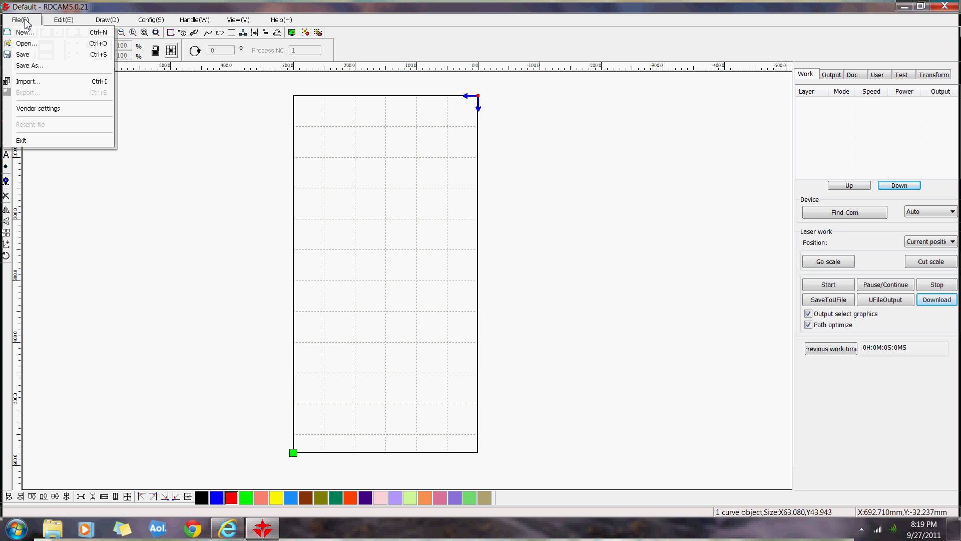
Import the peace-sign image from the Desktop onto the page.
{"action": "left_click", "coordinate": [29, 81]}
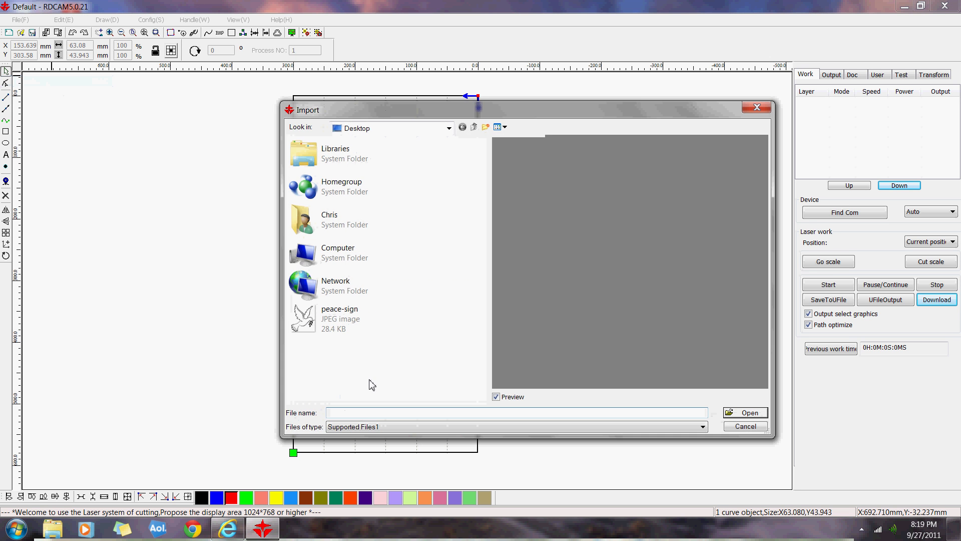
{"action": "left_click", "coordinate": [331, 334]}
{"action": "left_click", "coordinate": [728, 412]}
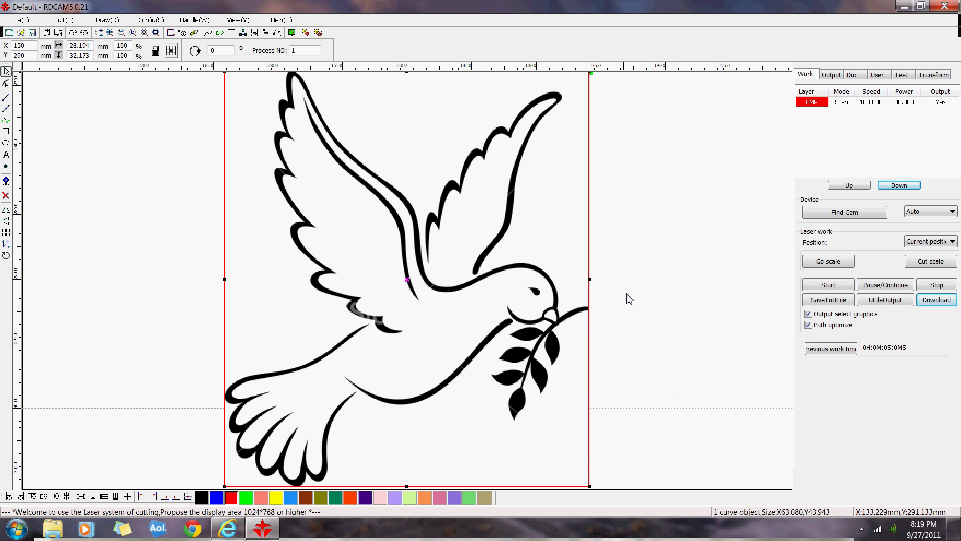
Zoom out, pan to centre the dove, and zoom in so it fills the view.
{"action": "scroll", "coordinate": [632, 298], "scroll_direction": "down", "scroll_amount": 1}
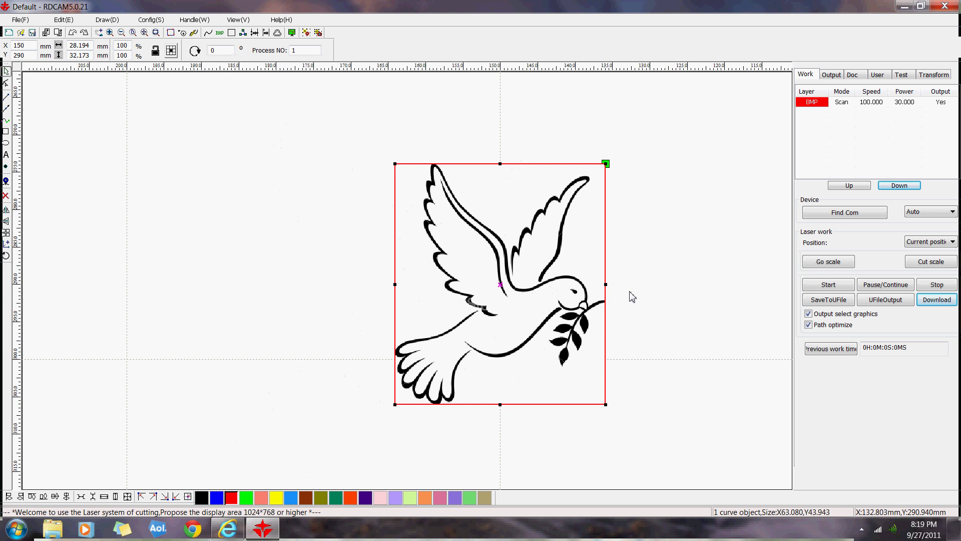
{"action": "left_click", "coordinate": [121, 33]}
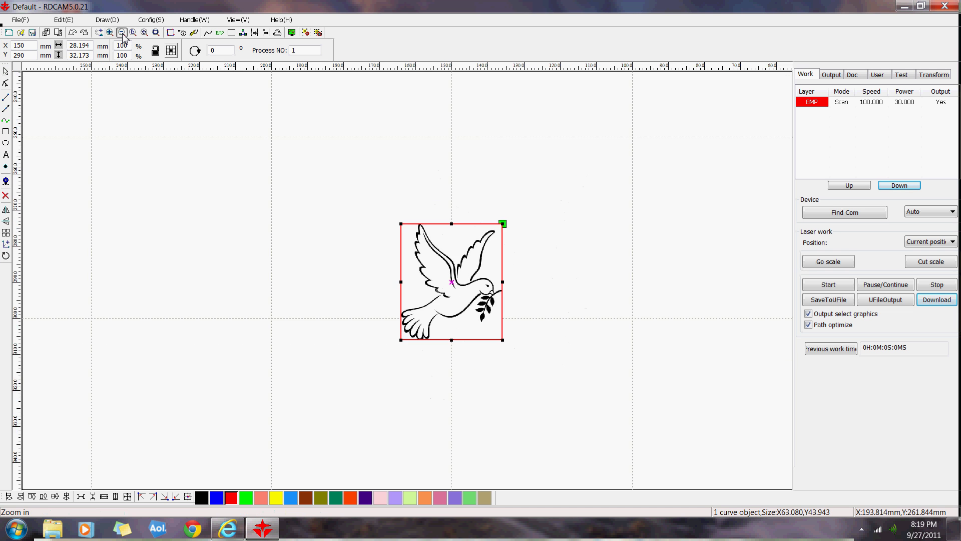
{"action": "left_click", "coordinate": [506, 144]}
{"action": "left_click", "coordinate": [509, 144]}
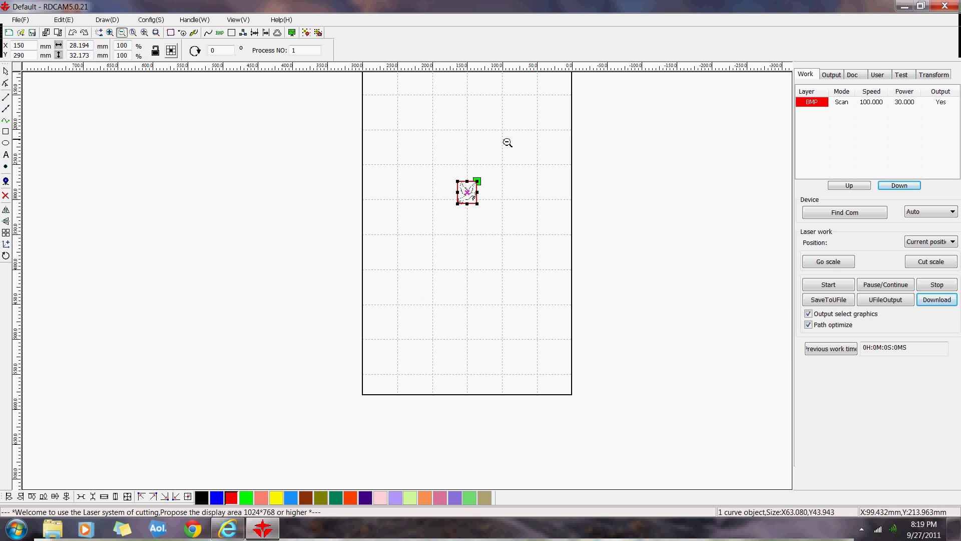
{"action": "left_click", "coordinate": [99, 33]}
{"action": "left_click_drag", "start_coordinate": [478, 107], "coordinate": [433, 189]}
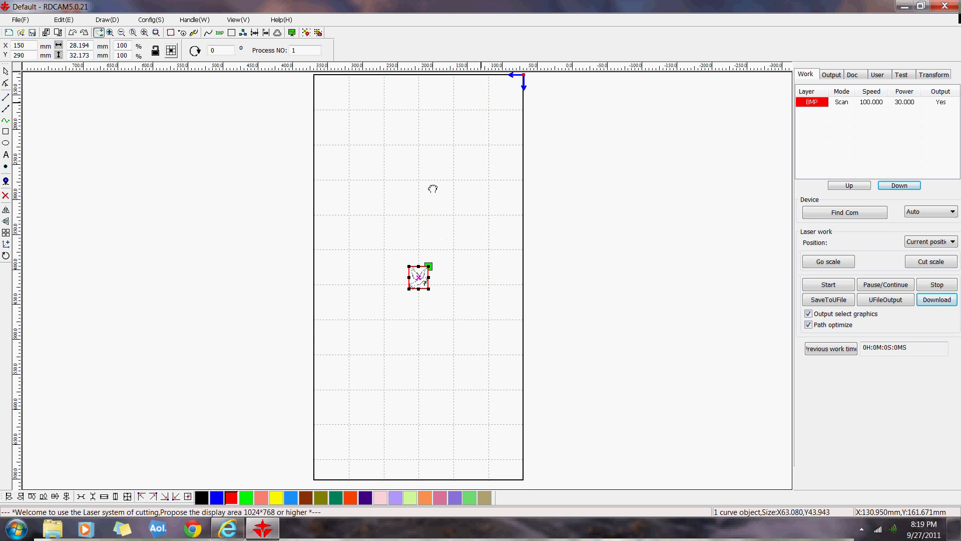
{"action": "left_click", "coordinate": [145, 32]}
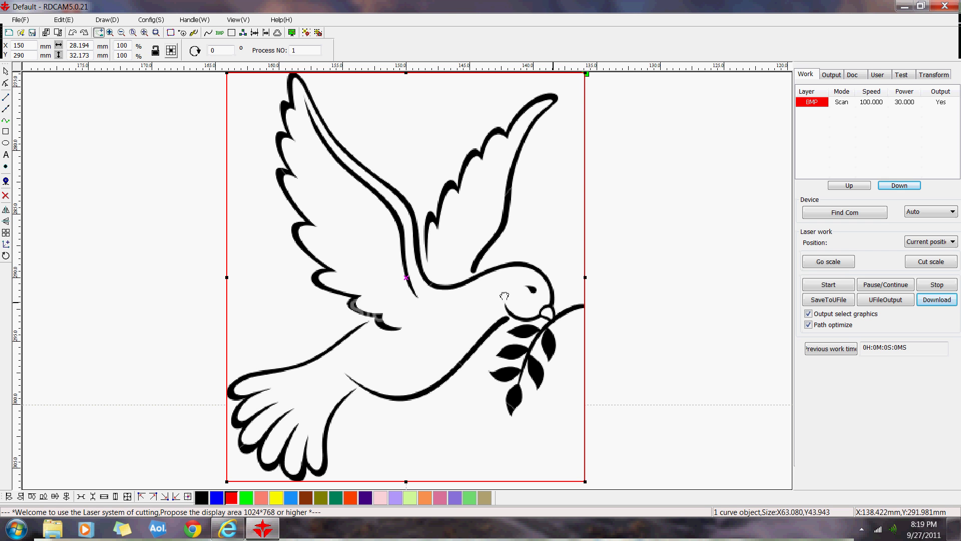
{"action": "scroll", "coordinate": [627, 265], "scroll_direction": "down", "scroll_amount": 5}
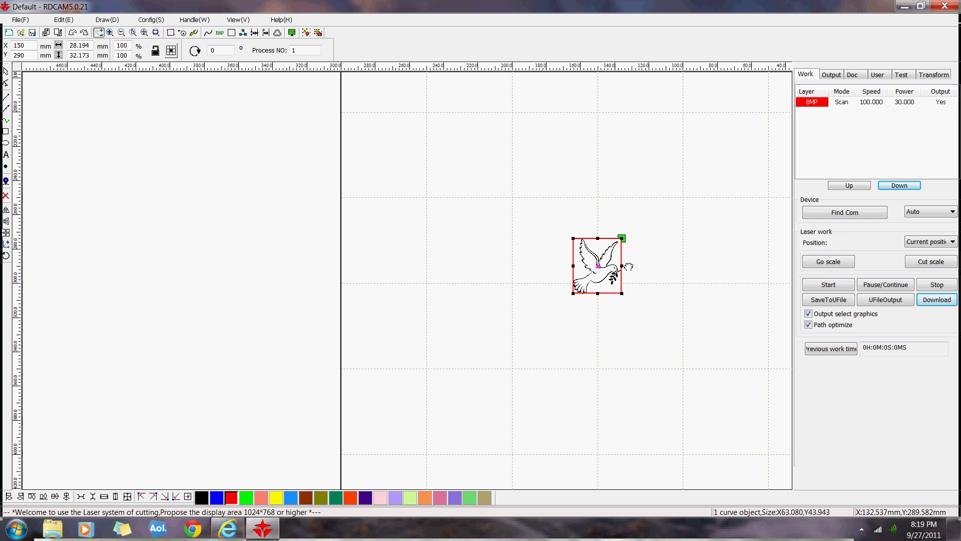
{"action": "scroll", "coordinate": [629, 266], "scroll_direction": "up", "scroll_amount": 1}
{"action": "scroll", "coordinate": [627, 266], "scroll_direction": "down", "scroll_amount": 1}
{"action": "scroll", "coordinate": [629, 266], "scroll_direction": "up", "scroll_amount": 3}
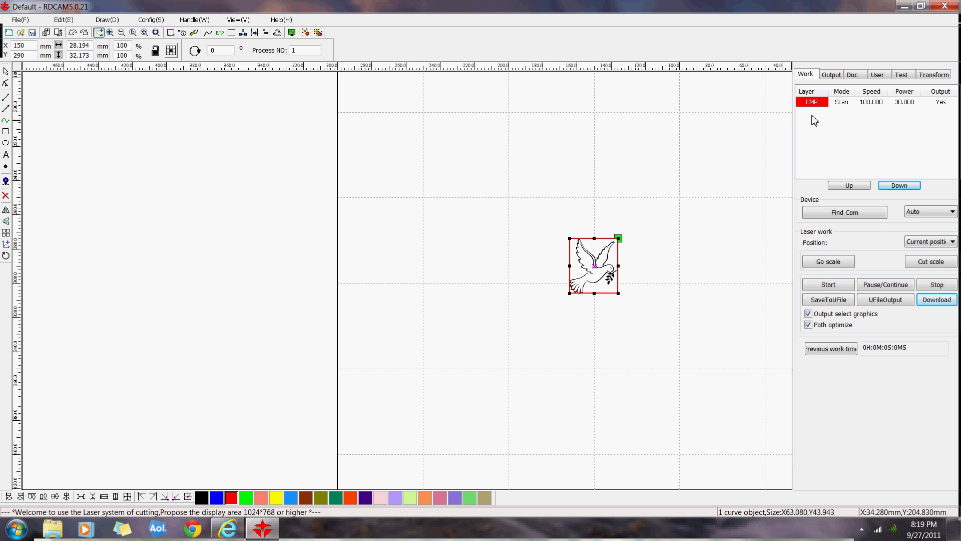
Give the BMP layer Laser1 min power 12 and speed 300, then reopen it to verify.
{"action": "double_click", "coordinate": [869, 103]}
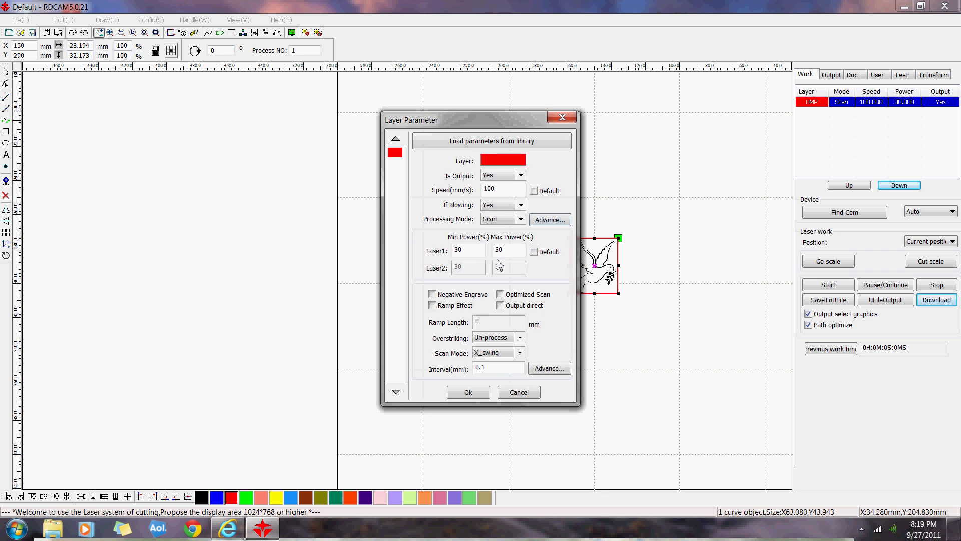
{"action": "left_click", "coordinate": [465, 252]}
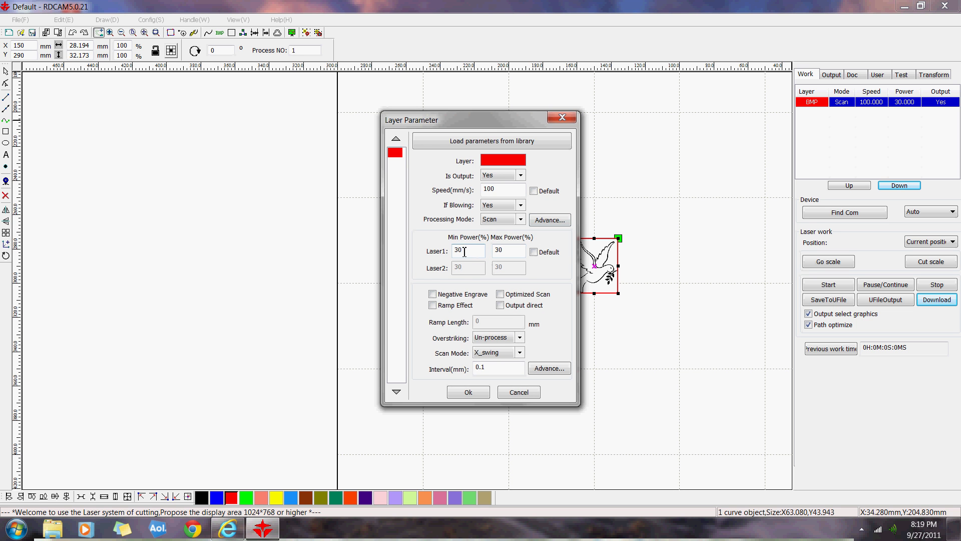
{"action": "left_click_drag", "start_coordinate": [465, 252], "coordinate": [454, 250]}
{"action": "type", "text": "12"}
{"action": "left_click", "coordinate": [476, 195]}
{"action": "type", "text": "300"}
{"action": "left_click", "coordinate": [468, 392]}
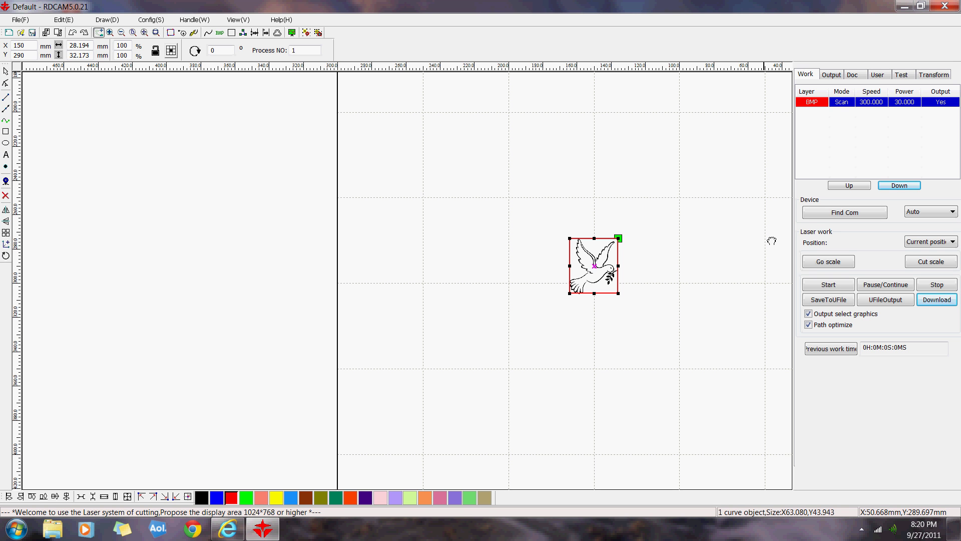
{"action": "double_click", "coordinate": [869, 103]}
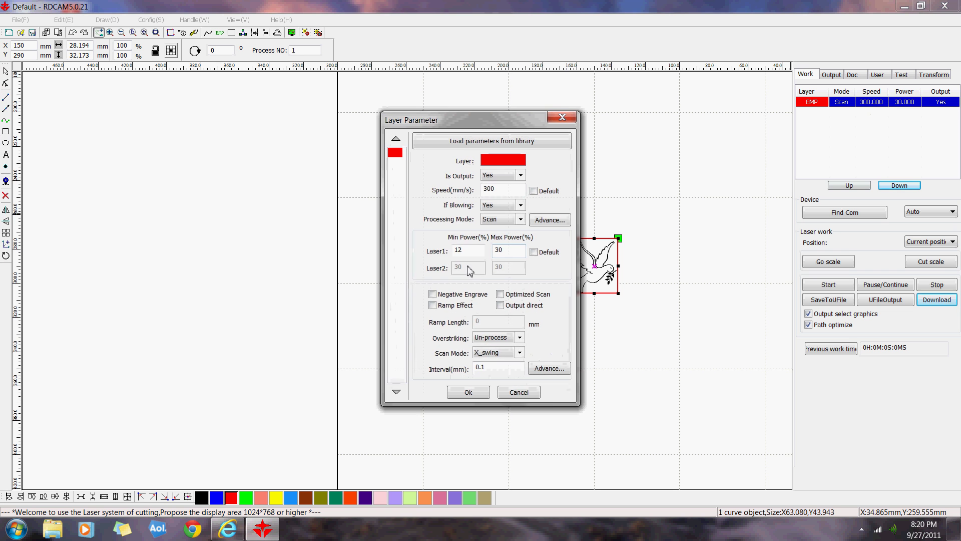
{"action": "left_click", "coordinate": [468, 392]}
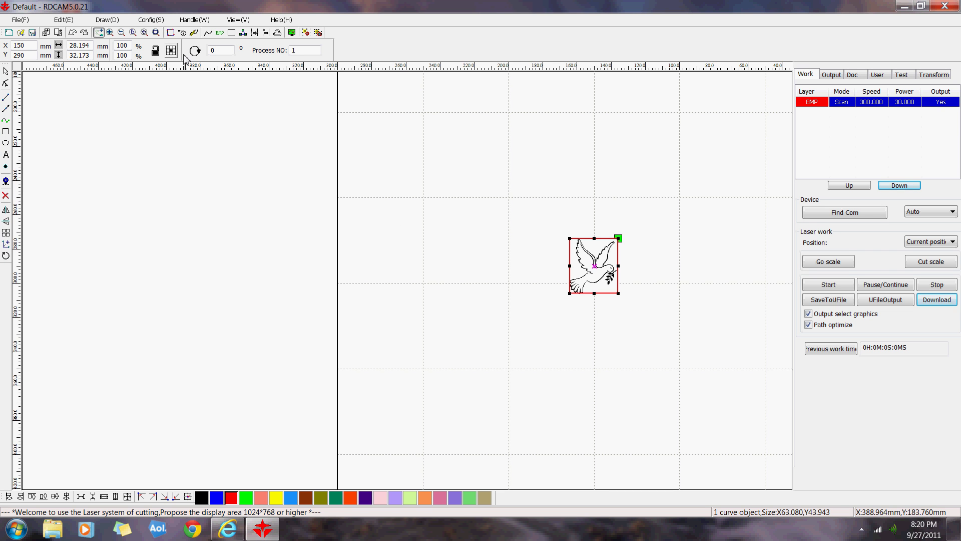
Zoom to the dove and recheck the BMP layer's Scan settings: 300 mm/s, 12–30% power.
{"action": "left_click", "coordinate": [144, 33]}
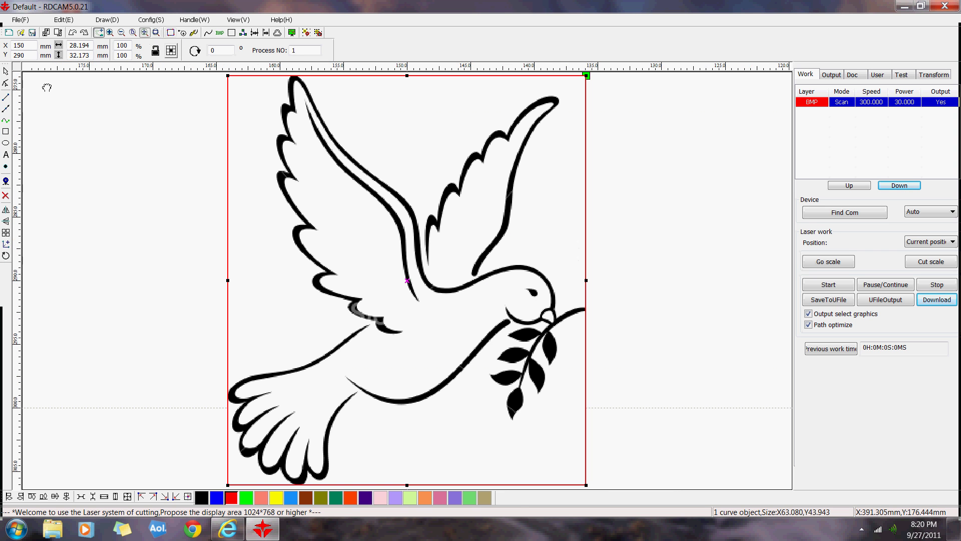
{"action": "left_click", "coordinate": [6, 71]}
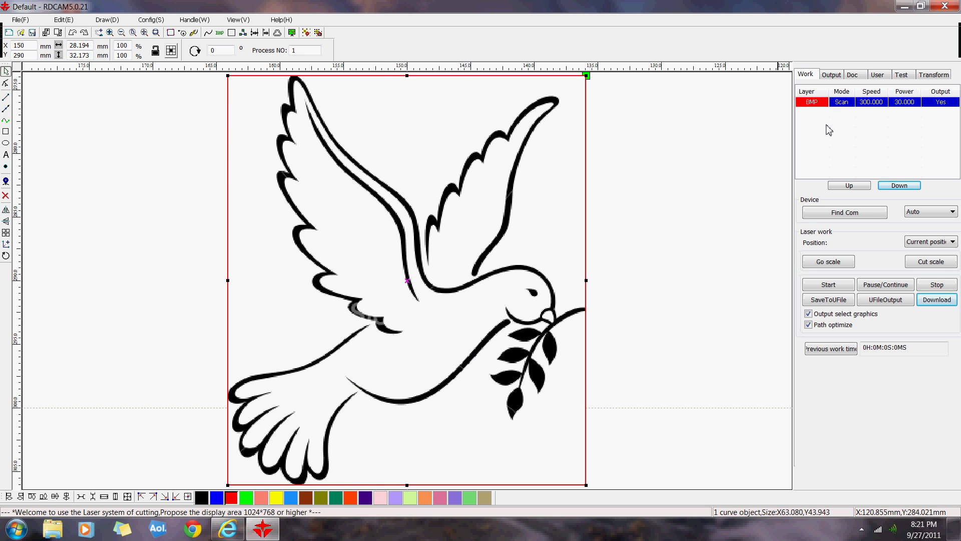
{"action": "double_click", "coordinate": [844, 104]}
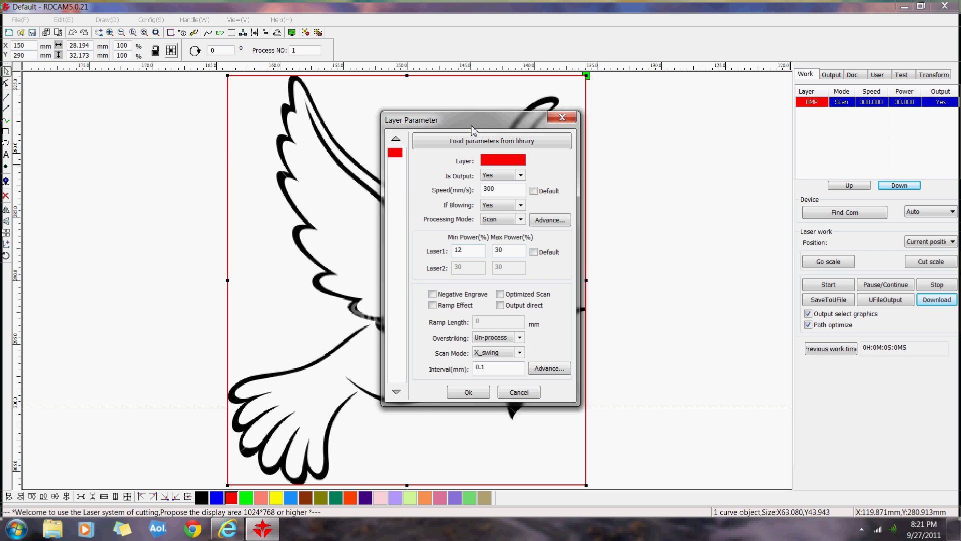
{"action": "left_click_drag", "start_coordinate": [475, 130], "coordinate": [687, 136]}
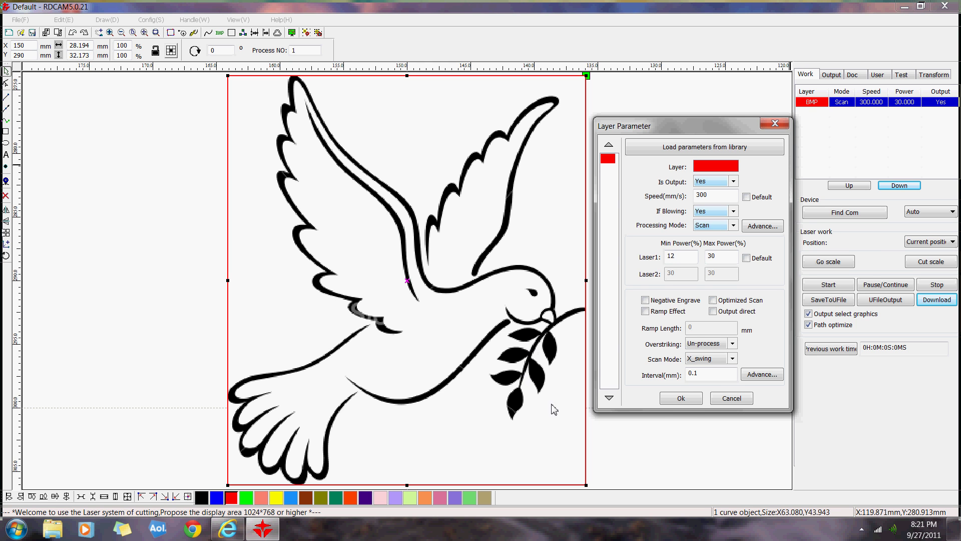
{"action": "left_click", "coordinate": [680, 398]}
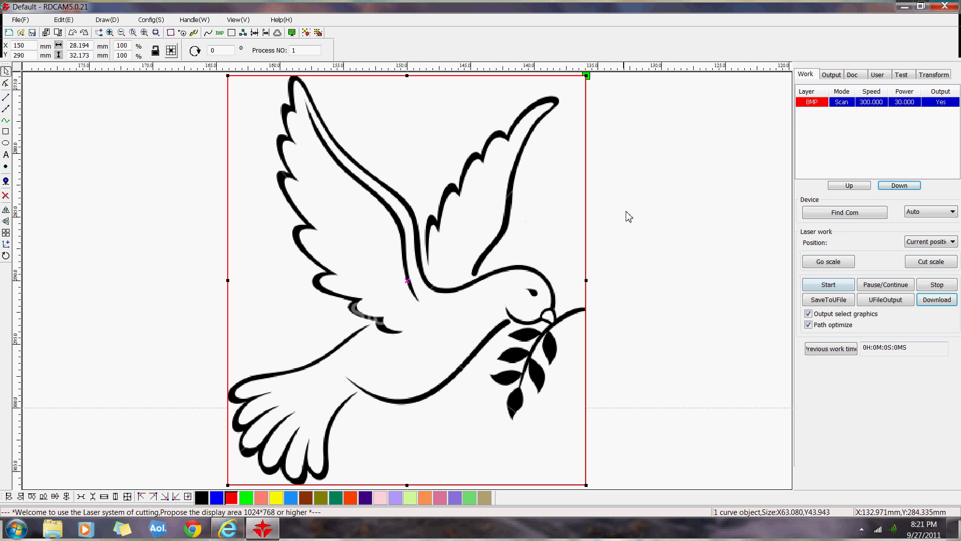
{"action": "scroll", "coordinate": [622, 236], "scroll_direction": "down", "scroll_amount": 2}
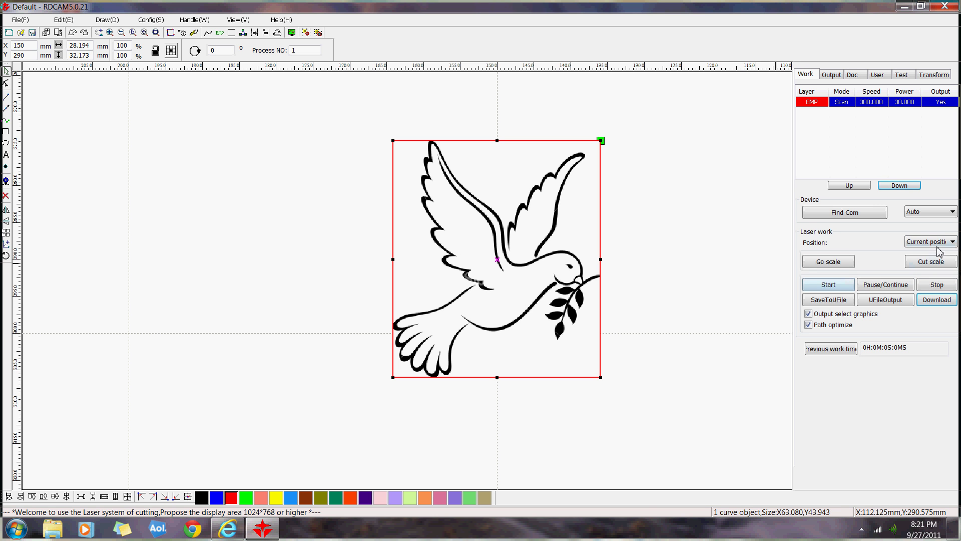
Keep Current position as the job start position and read the laser head's current position.
{"action": "left_click", "coordinate": [952, 242]}
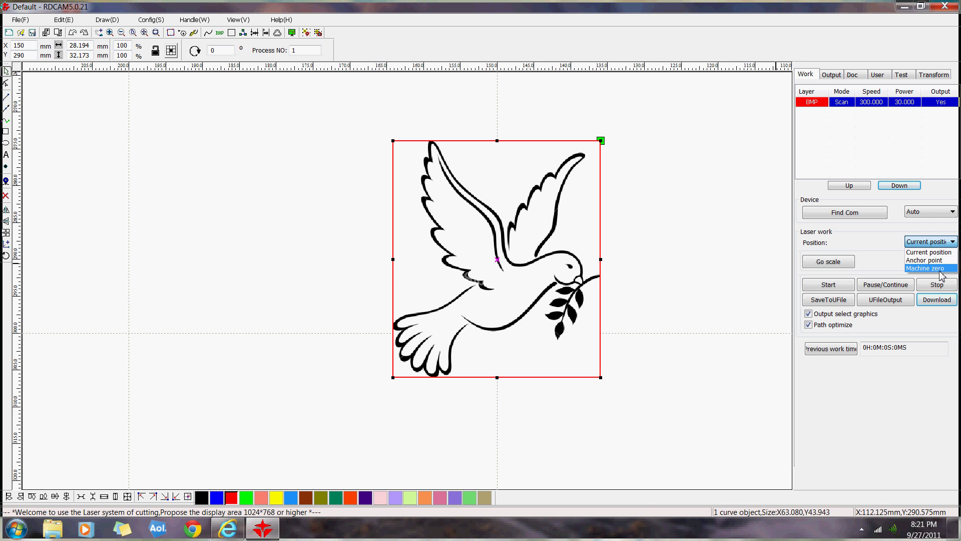
{"action": "left_click", "coordinate": [898, 80]}
{"action": "left_click", "coordinate": [900, 79]}
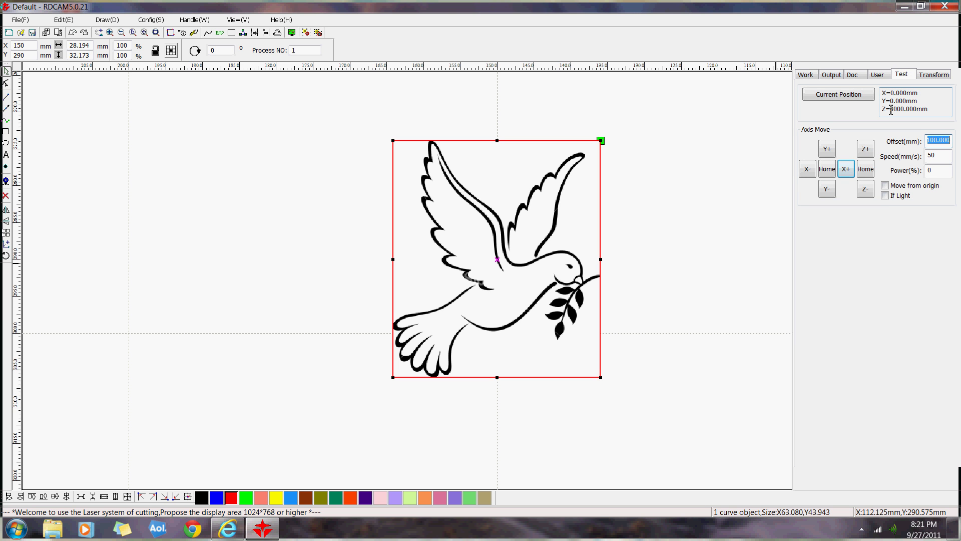
{"action": "left_click", "coordinate": [844, 98]}
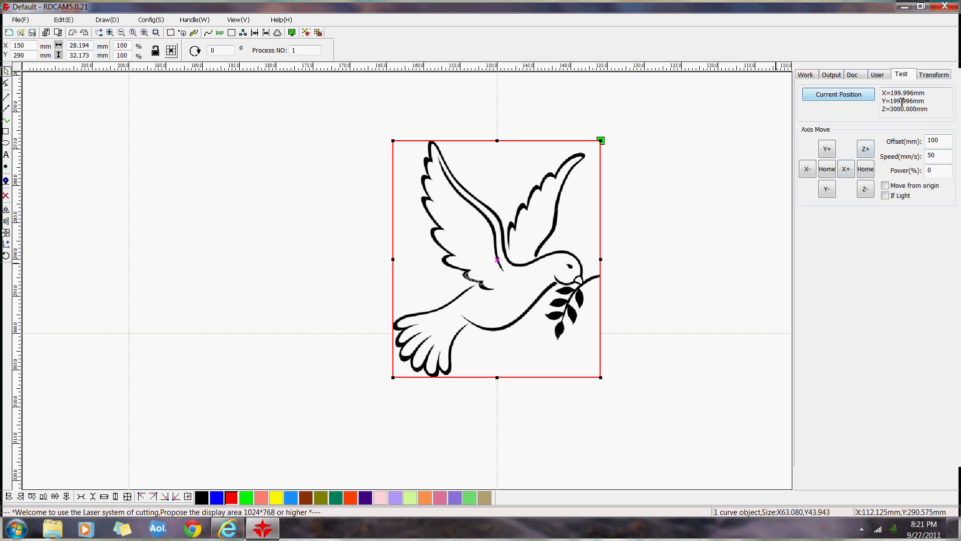
{"action": "left_click", "coordinate": [846, 170]}
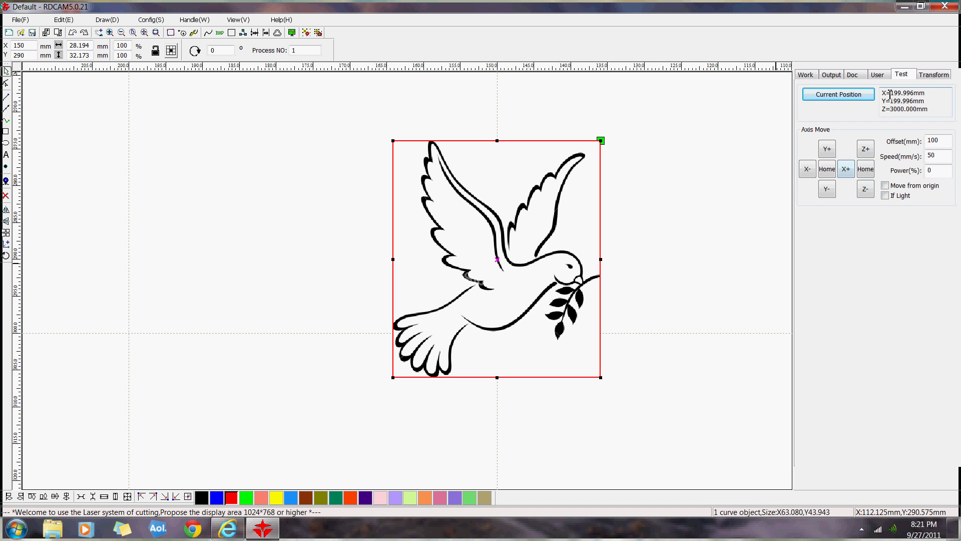
{"action": "left_click", "coordinate": [805, 74]}
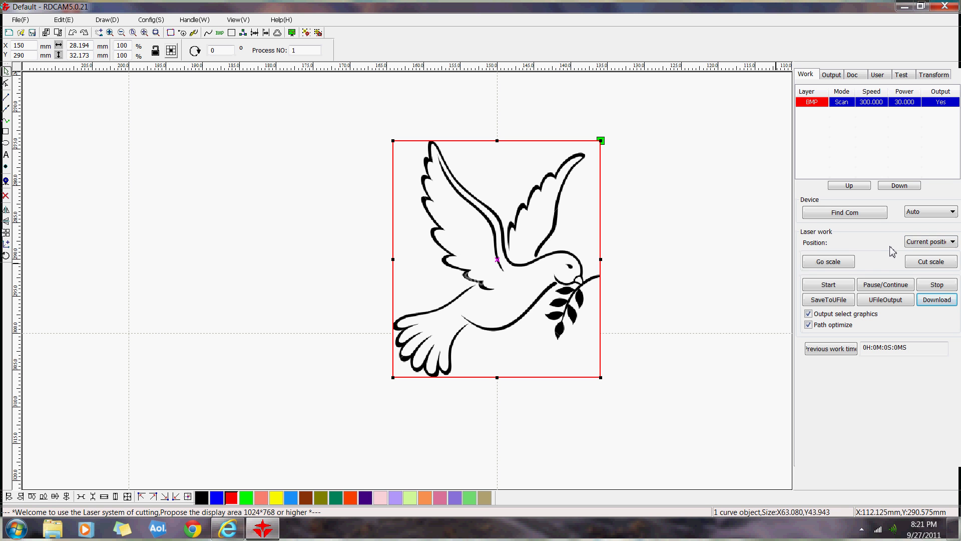
{"action": "left_click", "coordinate": [901, 74]}
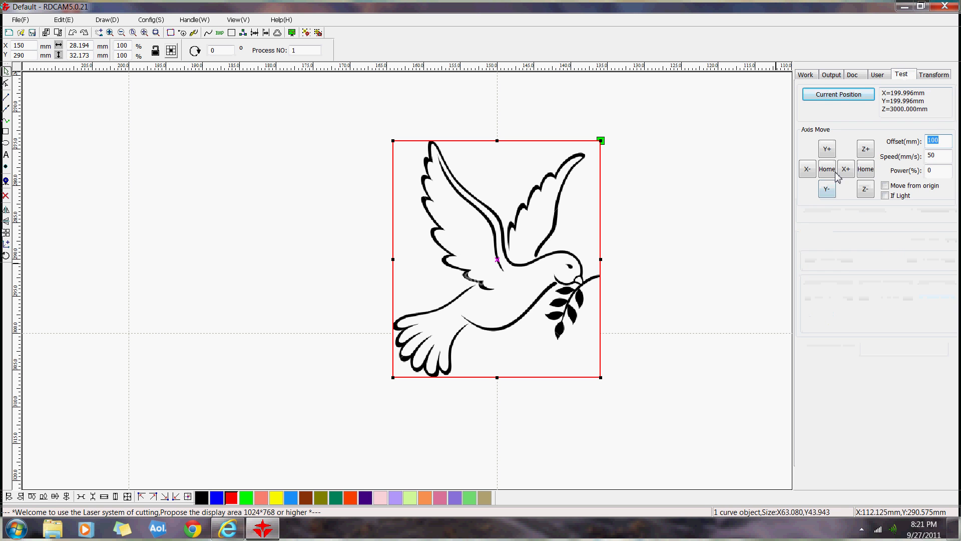
{"action": "left_click", "coordinate": [805, 75]}
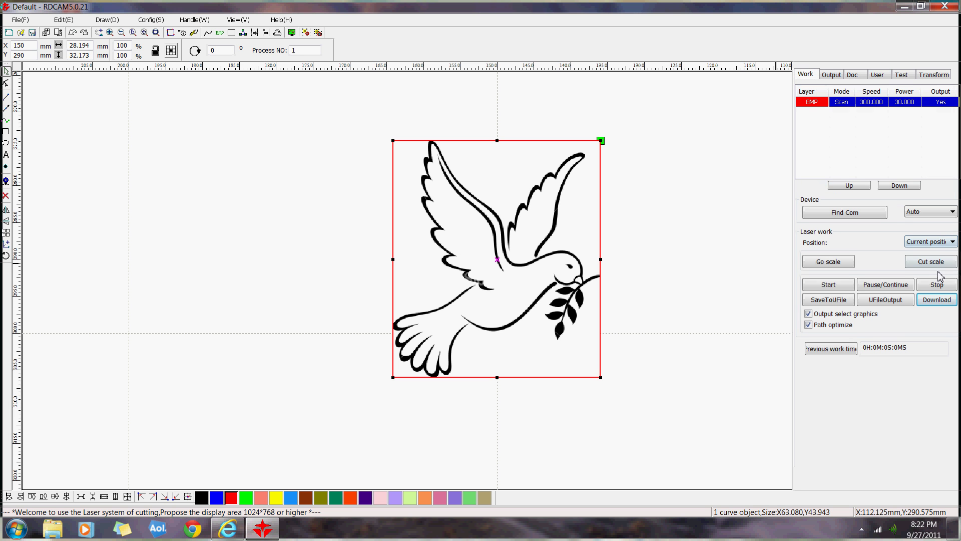
Start the dove engraving job, pause it, resume it, then stop it.
{"action": "left_click", "coordinate": [840, 289]}
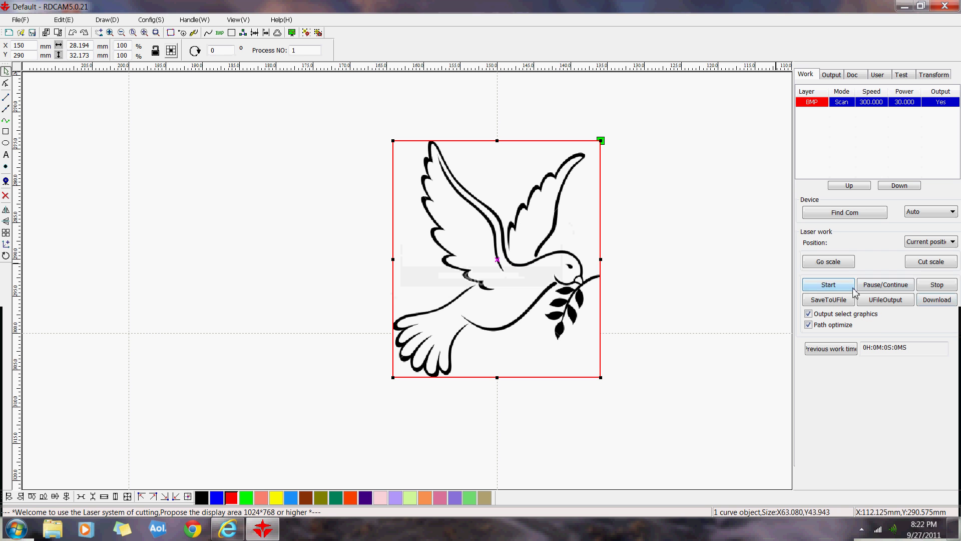
{"action": "left_click", "coordinate": [885, 289]}
{"action": "left_click", "coordinate": [888, 289]}
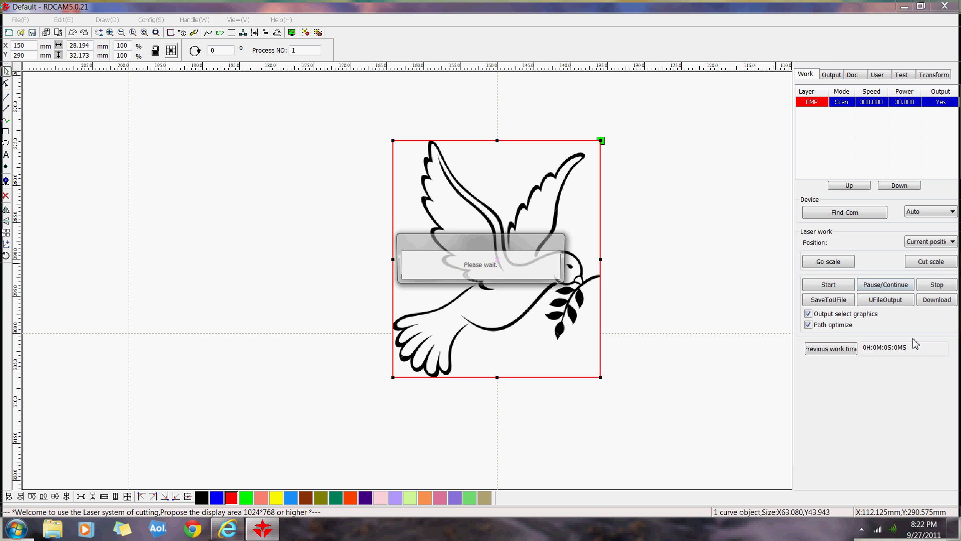
{"action": "left_click", "coordinate": [931, 288]}
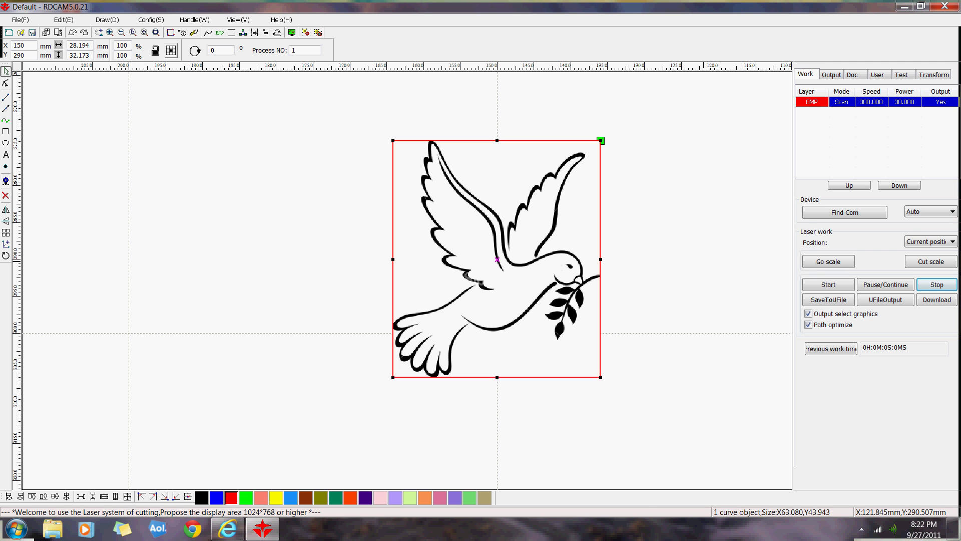
Download the dove job to the controller as 'peace4' after a duplicate-name warning, then dismiss the success message.
{"action": "left_click", "coordinate": [937, 300]}
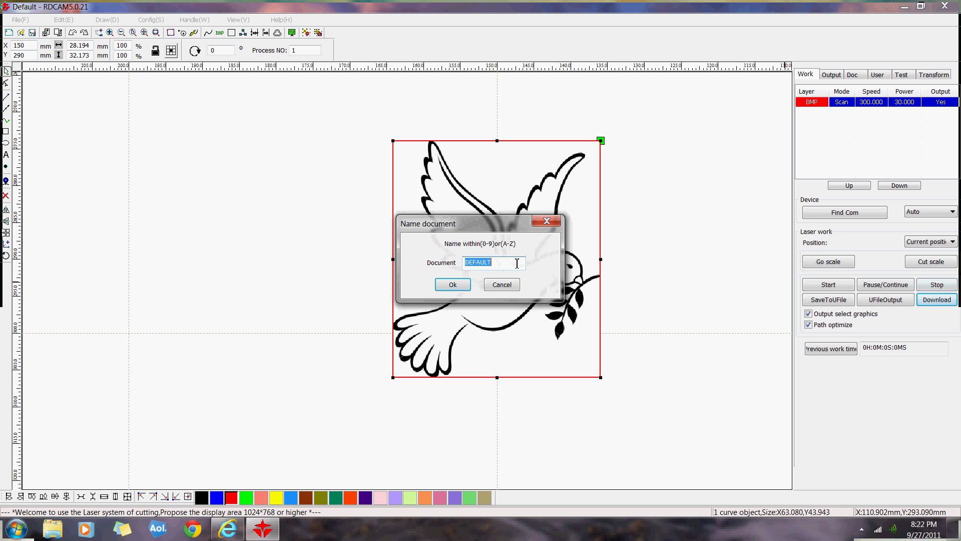
{"action": "type", "text": "t"}
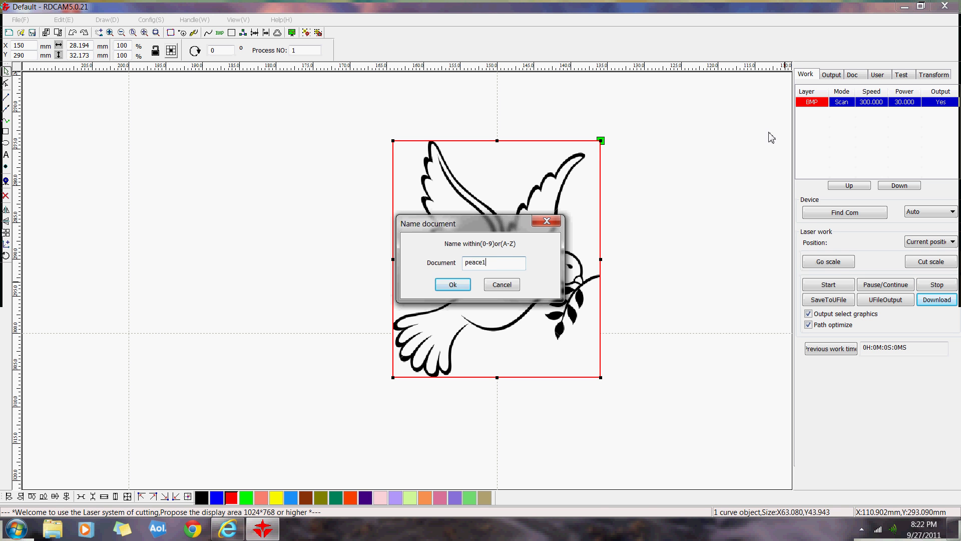
{"action": "left_click", "coordinate": [452, 283]}
{"action": "left_click", "coordinate": [514, 294]}
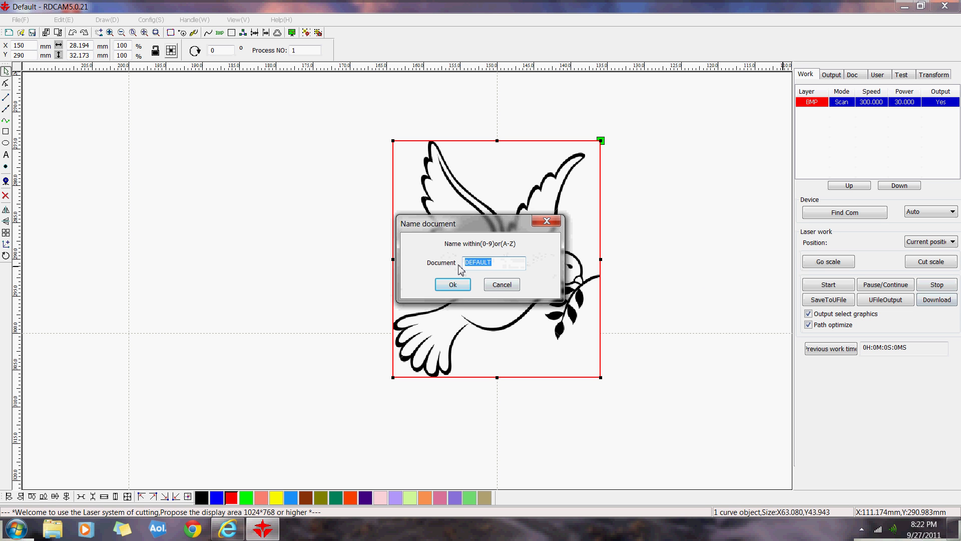
{"action": "type", "text": "peace4"}
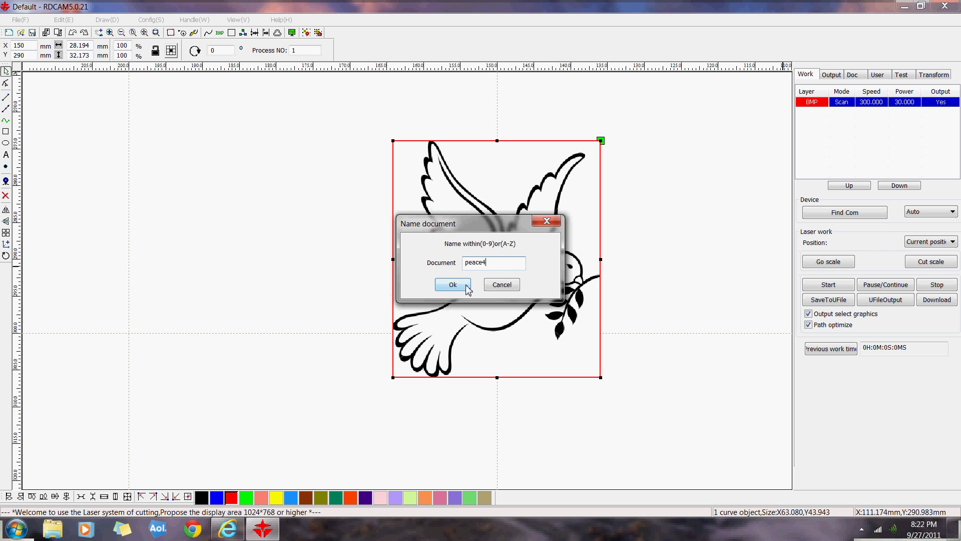
{"action": "left_click", "coordinate": [451, 284]}
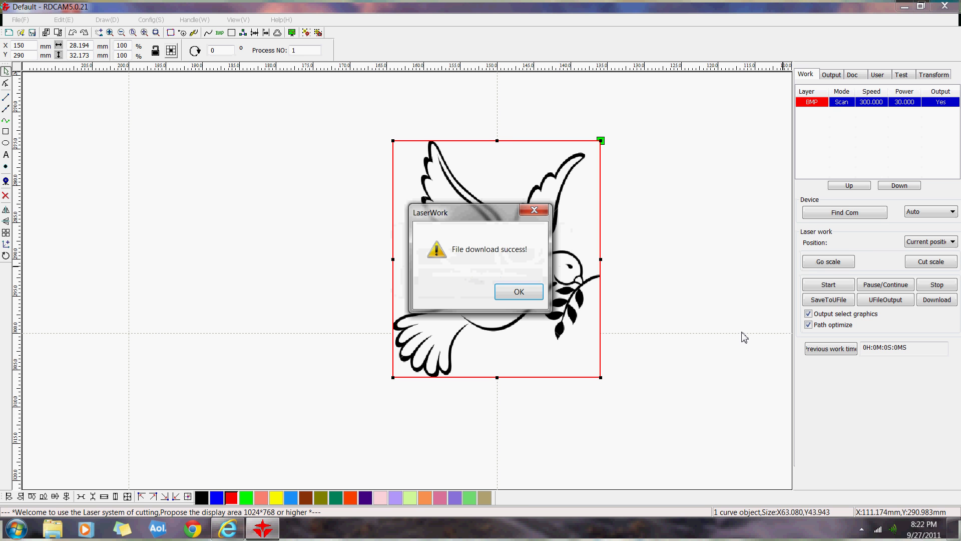
{"action": "key", "text": "Return"}
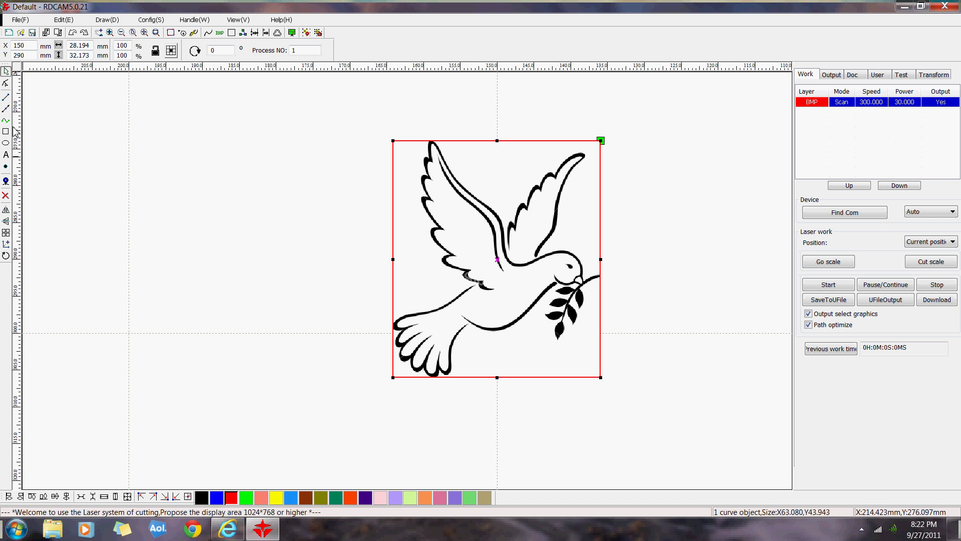
Draw a short diagonal line to the left of the dove.
{"action": "left_click", "coordinate": [6, 97]}
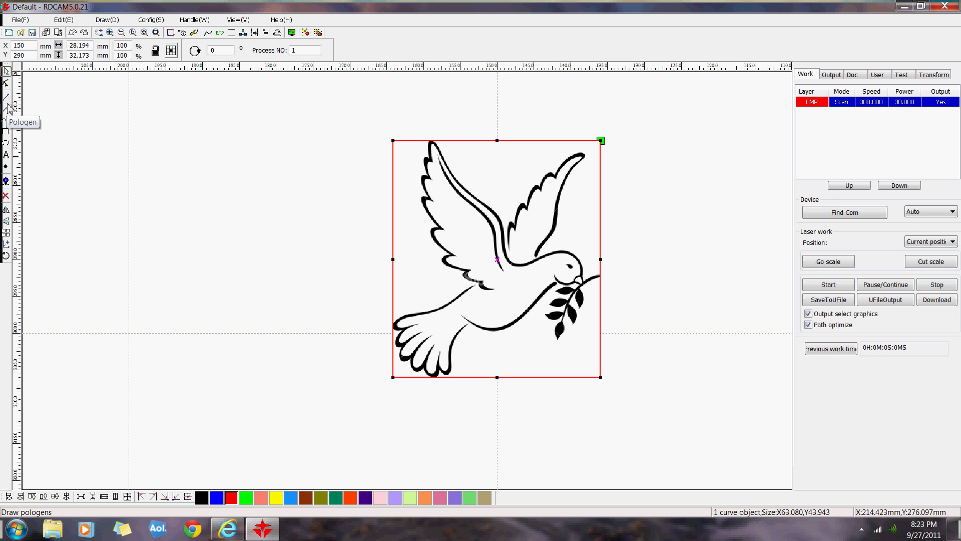
{"action": "left_click", "coordinate": [205, 145]}
{"action": "left_click", "coordinate": [250, 191]}
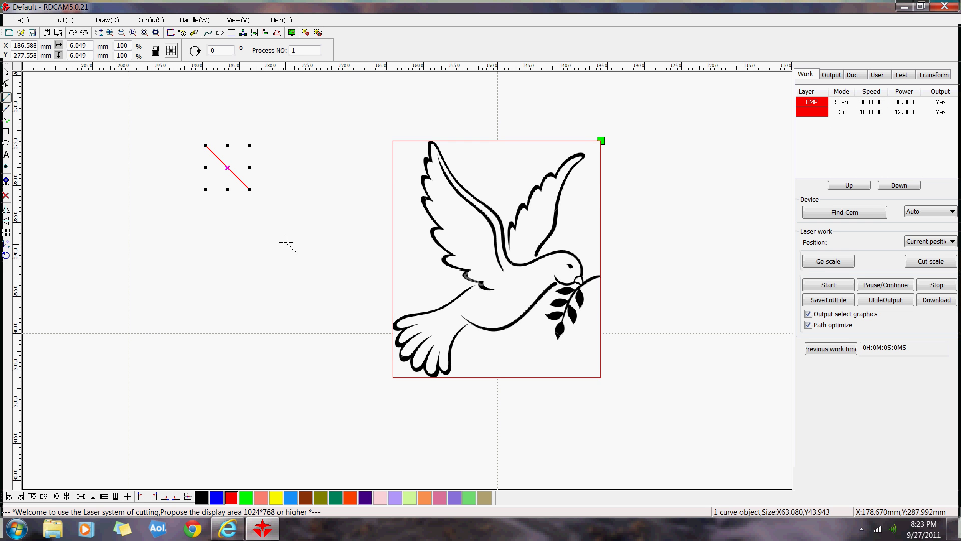
{"action": "scroll", "coordinate": [289, 226], "scroll_direction": "down", "scroll_amount": 3}
{"action": "scroll", "coordinate": [291, 230], "scroll_direction": "down", "scroll_amount": 2}
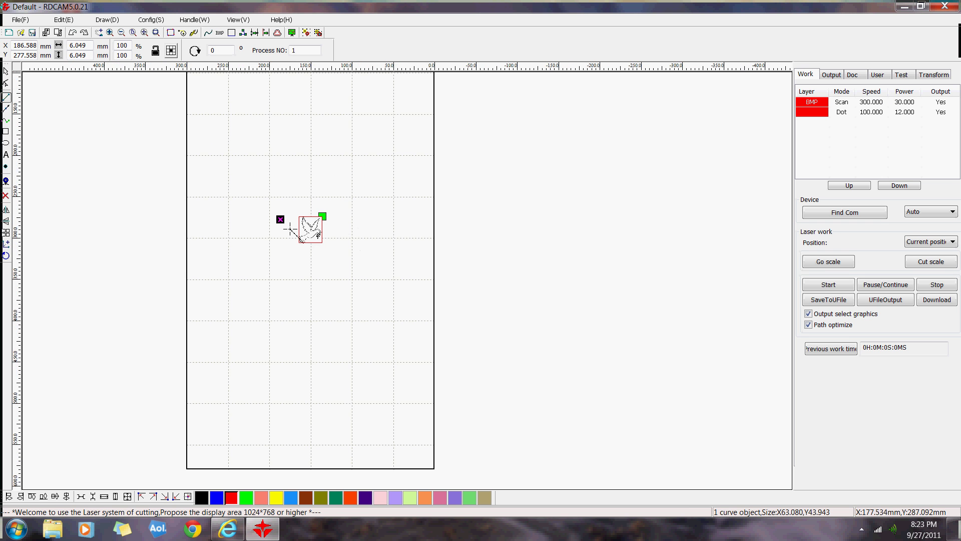
Draw an open multi-corner polyline above the dove, finishing it without closing.
{"action": "left_click", "coordinate": [6, 109]}
{"action": "left_click", "coordinate": [298, 144]}
{"action": "left_click", "coordinate": [346, 177]}
{"action": "left_click", "coordinate": [332, 198]}
{"action": "left_click", "coordinate": [268, 193]}
{"action": "left_click", "coordinate": [254, 166]}
{"action": "left_click", "coordinate": [286, 147]}
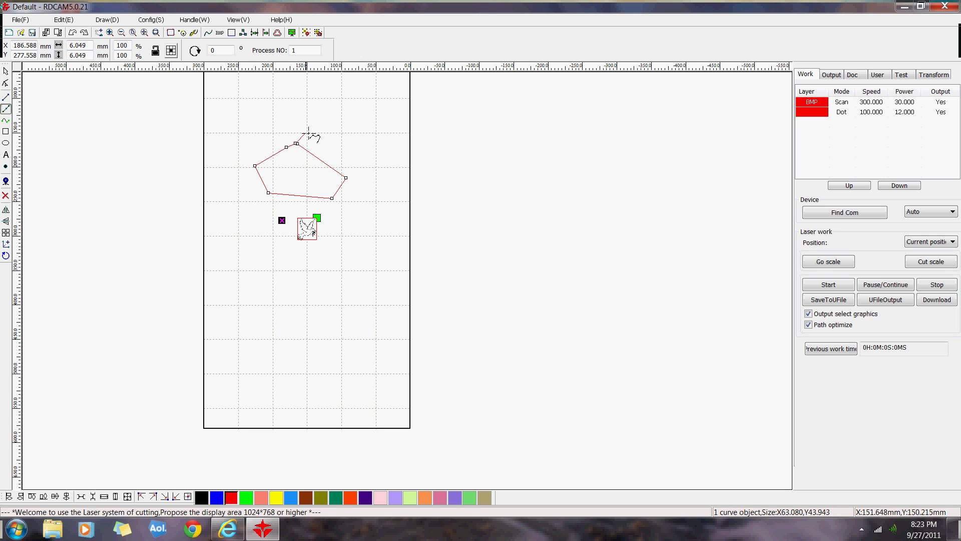
{"action": "left_click", "coordinate": [296, 144]}
{"action": "left_click", "coordinate": [307, 132]}
{"action": "left_click", "coordinate": [337, 134]}
{"action": "right_click", "coordinate": [299, 146]}
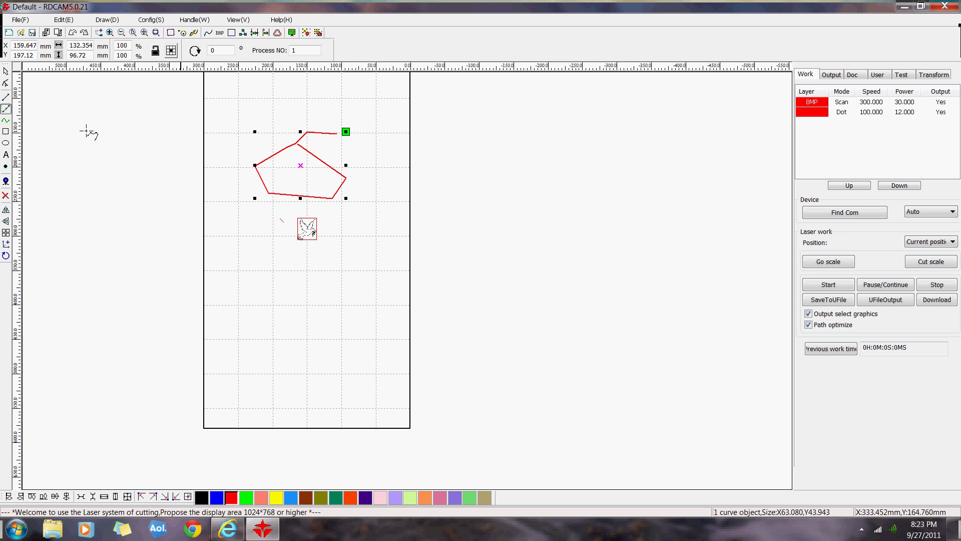
Draw a closed wavy Bezier curve below the dove, 182.568 × 86.317 mm.
{"action": "left_click", "coordinate": [6, 121]}
{"action": "left_click", "coordinate": [248, 265]}
{"action": "left_click", "coordinate": [261, 286]}
{"action": "left_click", "coordinate": [310, 304]}
{"action": "left_click", "coordinate": [333, 294]}
{"action": "left_click", "coordinate": [372, 272]}
{"action": "left_click", "coordinate": [340, 259]}
{"action": "left_click", "coordinate": [319, 273]}
{"action": "left_click", "coordinate": [286, 261]}
{"action": "left_click", "coordinate": [273, 246]}
{"action": "left_click", "coordinate": [250, 255]}
{"action": "left_click", "coordinate": [248, 264]}
{"action": "right_click", "coordinate": [248, 266]}
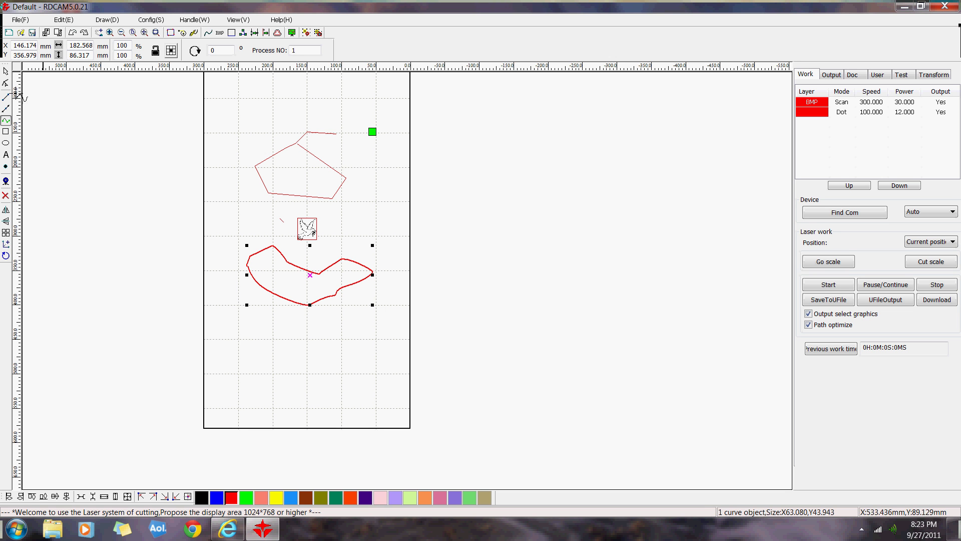
Reshape the wavy curve below the dove by dragging its upper, bottom, right and lower-left nodes.
{"action": "left_click", "coordinate": [6, 82]}
{"action": "left_click", "coordinate": [275, 255]}
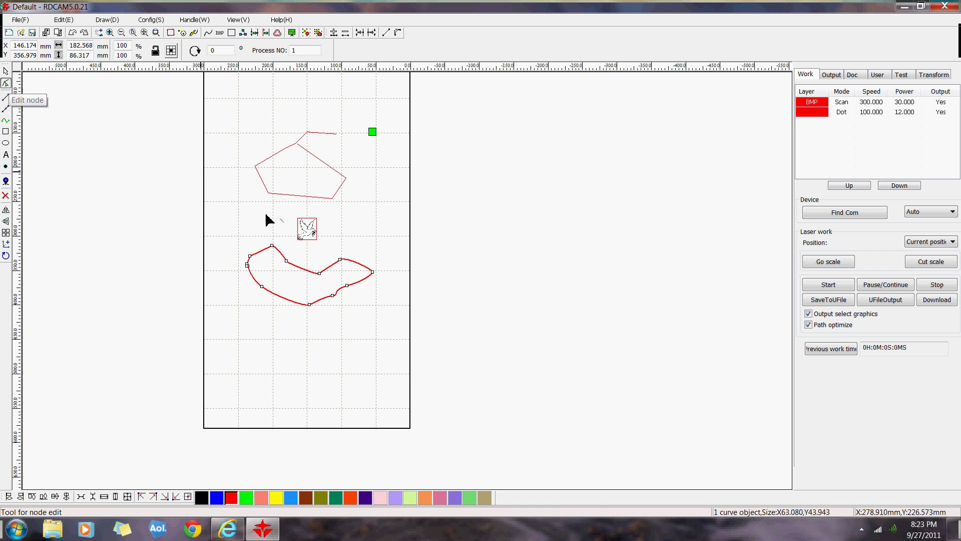
{"action": "left_click_drag", "start_coordinate": [272, 246], "coordinate": [259, 222]}
{"action": "left_click_drag", "start_coordinate": [321, 278], "coordinate": [318, 260]}
{"action": "left_click", "coordinate": [310, 306]}
{"action": "left_click_drag", "start_coordinate": [310, 319], "coordinate": [319, 363]}
{"action": "left_click_drag", "start_coordinate": [354, 300], "coordinate": [333, 321]}
{"action": "left_click", "coordinate": [261, 287]}
{"action": "left_click_drag", "start_coordinate": [253, 322], "coordinate": [253, 321]}
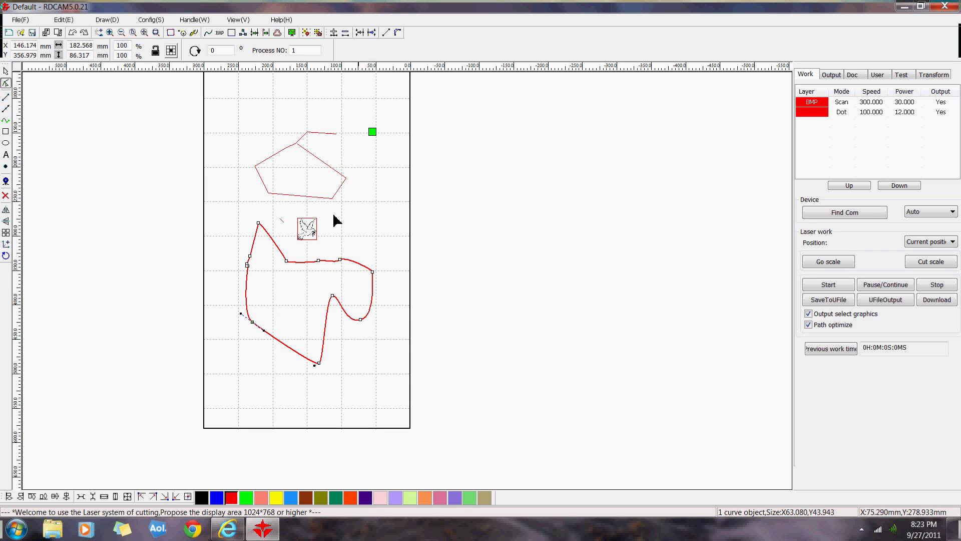
Stretch the upper polyline's right corner rightward and pull its upper-left corner upward.
{"action": "left_click", "coordinate": [315, 156]}
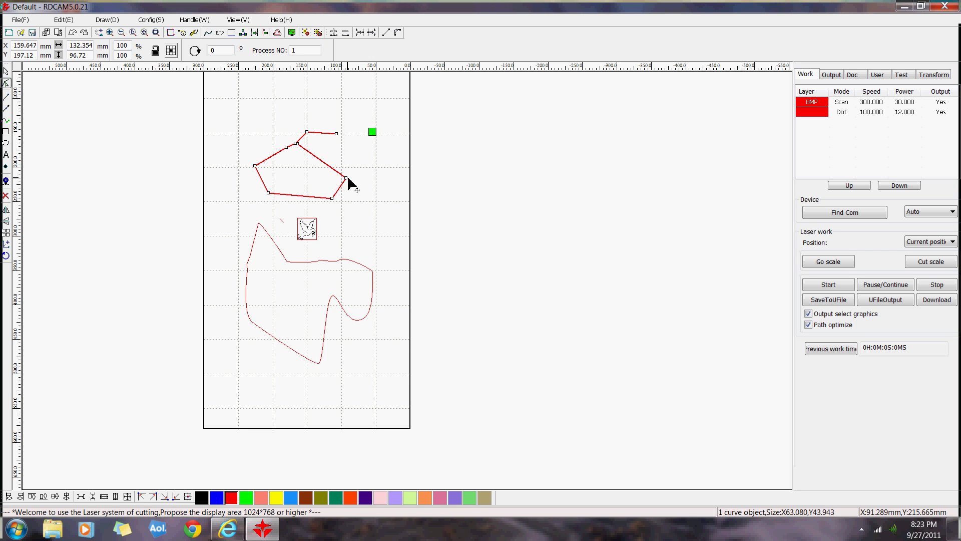
{"action": "left_click_drag", "start_coordinate": [347, 178], "coordinate": [391, 182]}
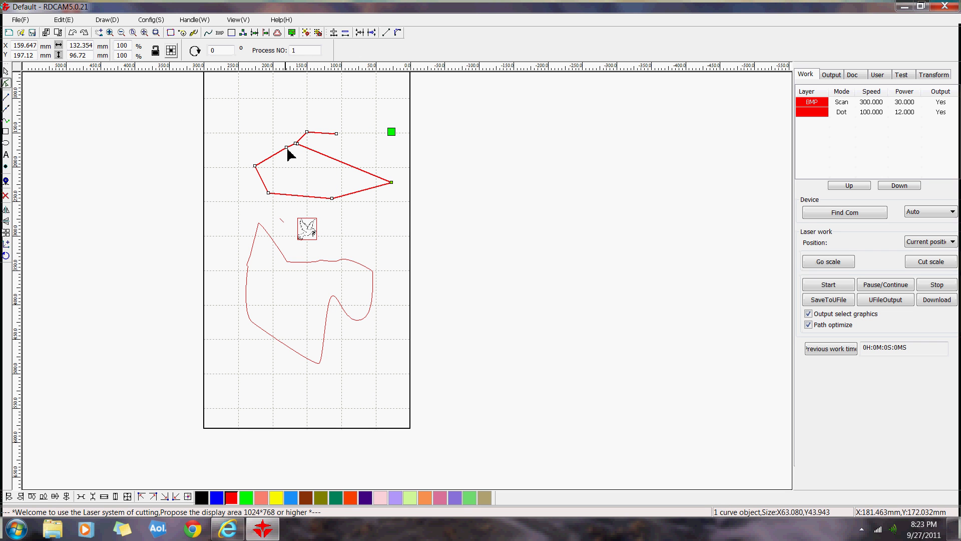
{"action": "left_click_drag", "start_coordinate": [286, 147], "coordinate": [251, 125]}
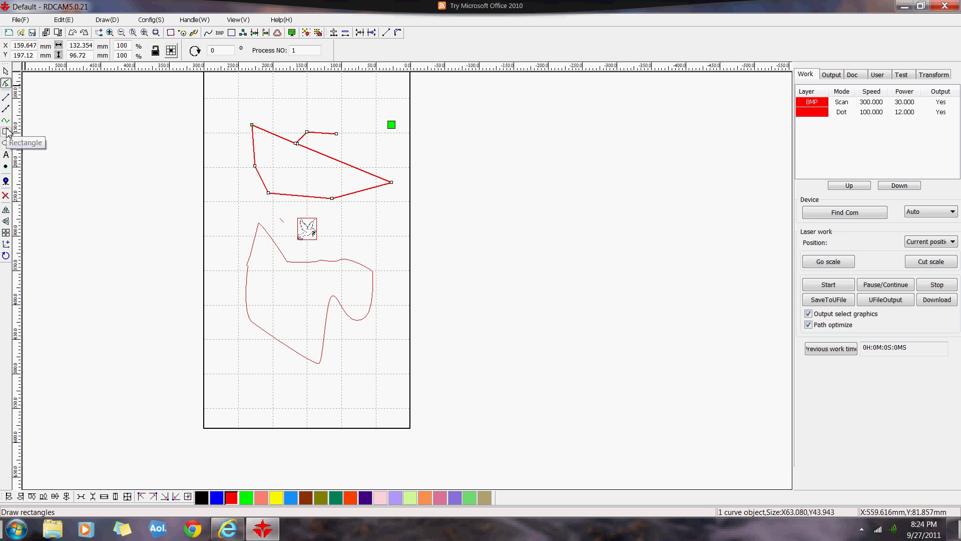
Place a test dot on the page and delete it.
{"action": "left_click", "coordinate": [5, 166]}
{"action": "left_click", "coordinate": [229, 144]}
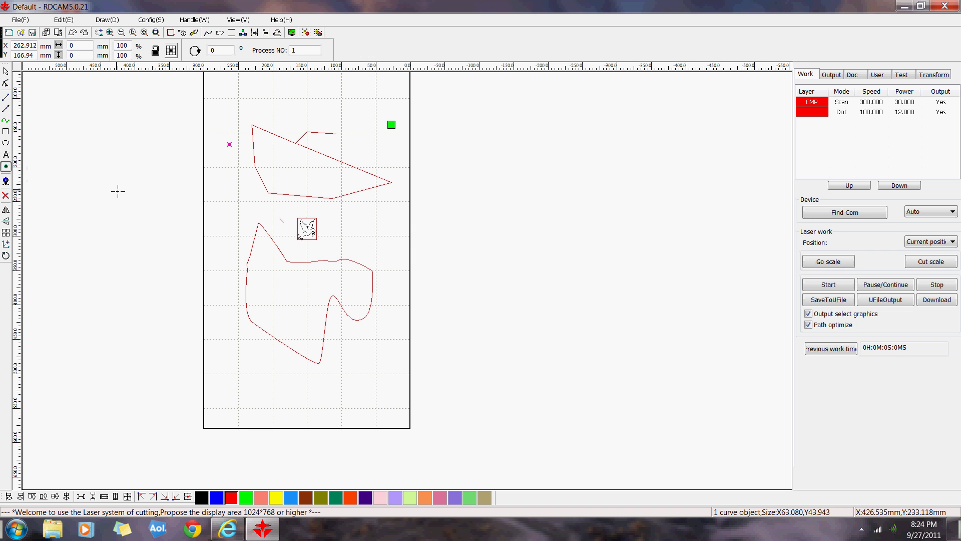
{"action": "left_click", "coordinate": [7, 197]}
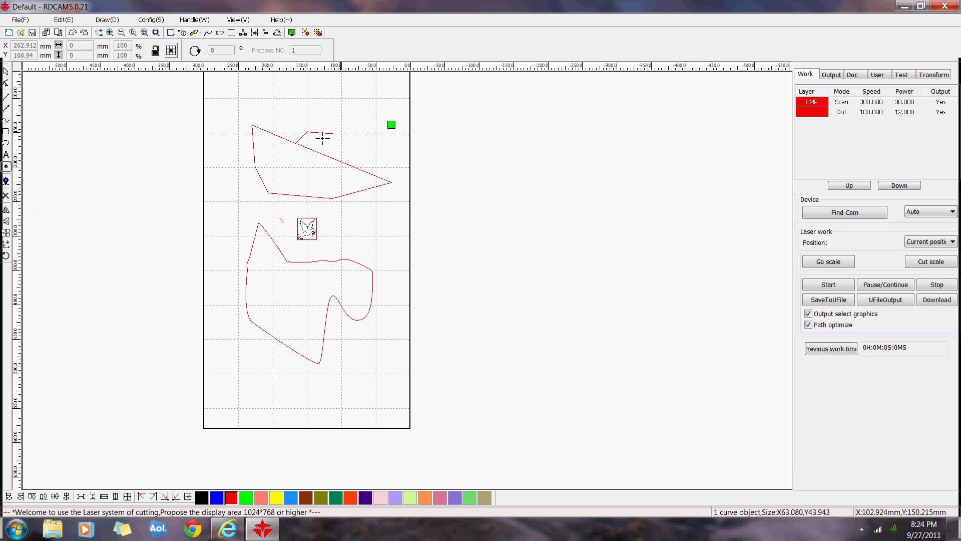
Delete the upper polyline and the lower wavy curve.
{"action": "left_click", "coordinate": [6, 73]}
{"action": "left_click", "coordinate": [300, 145]}
{"action": "left_click", "coordinate": [6, 196]}
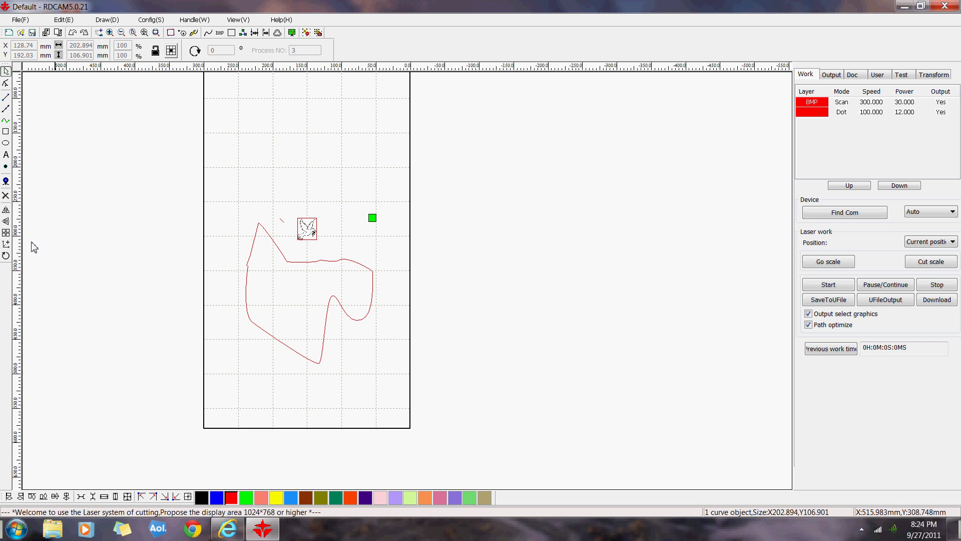
{"action": "left_click", "coordinate": [259, 225]}
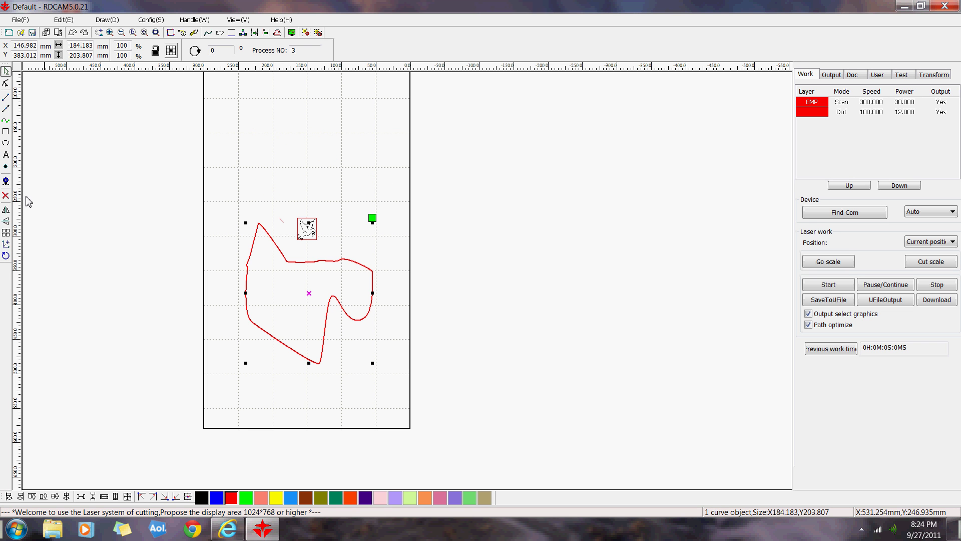
{"action": "left_click", "coordinate": [6, 196]}
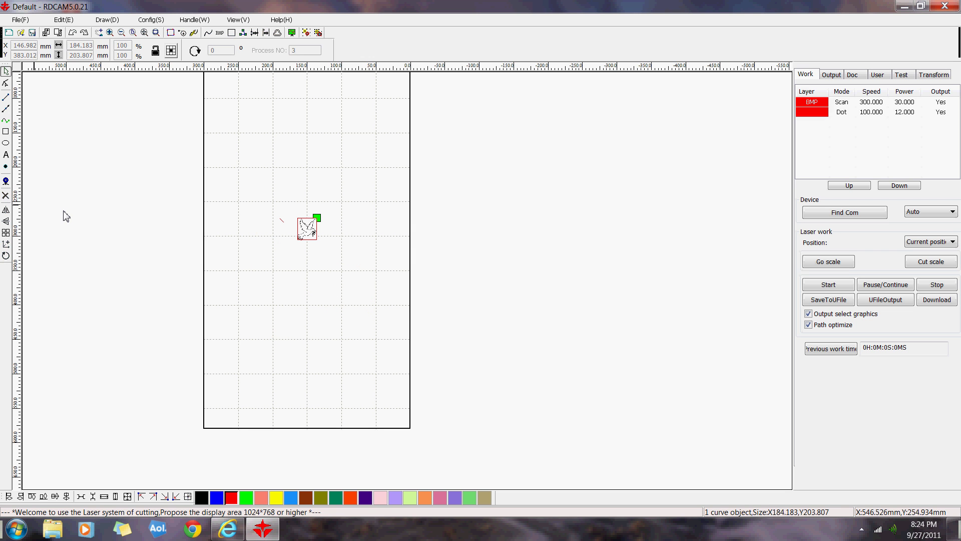
Mirror the dove bitmap horizontally, flipping it left to right.
{"action": "left_click", "coordinate": [305, 228]}
{"action": "left_click", "coordinate": [6, 211]}
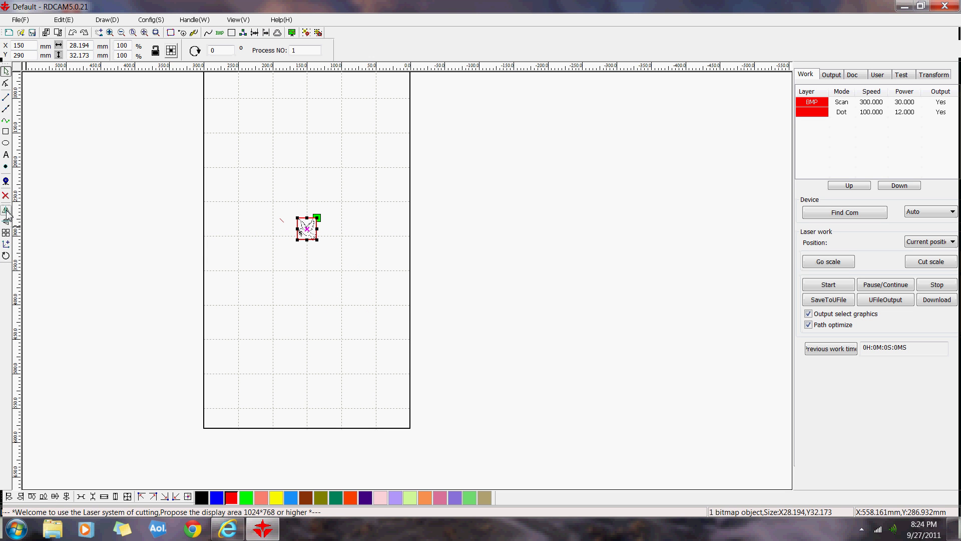
{"action": "scroll", "coordinate": [301, 246], "scroll_direction": "up", "scroll_amount": 4}
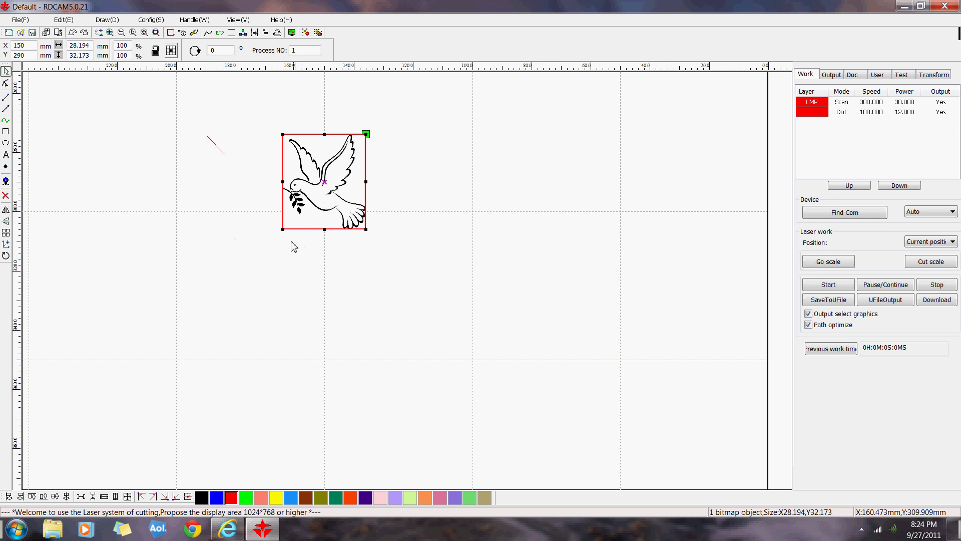
{"action": "left_click", "coordinate": [7, 219]}
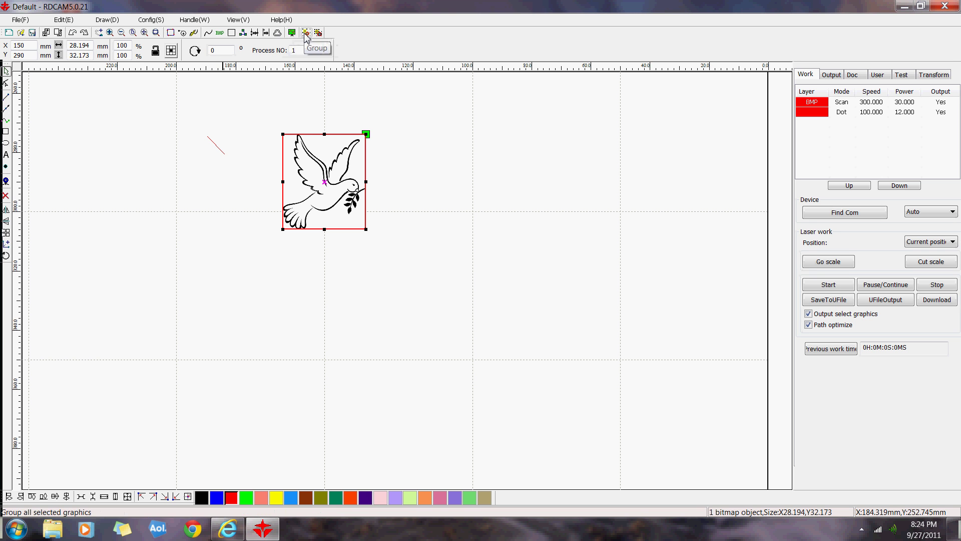
{"action": "left_click", "coordinate": [202, 22]}
{"action": "mouse_move", "coordinate": [156, 22]}
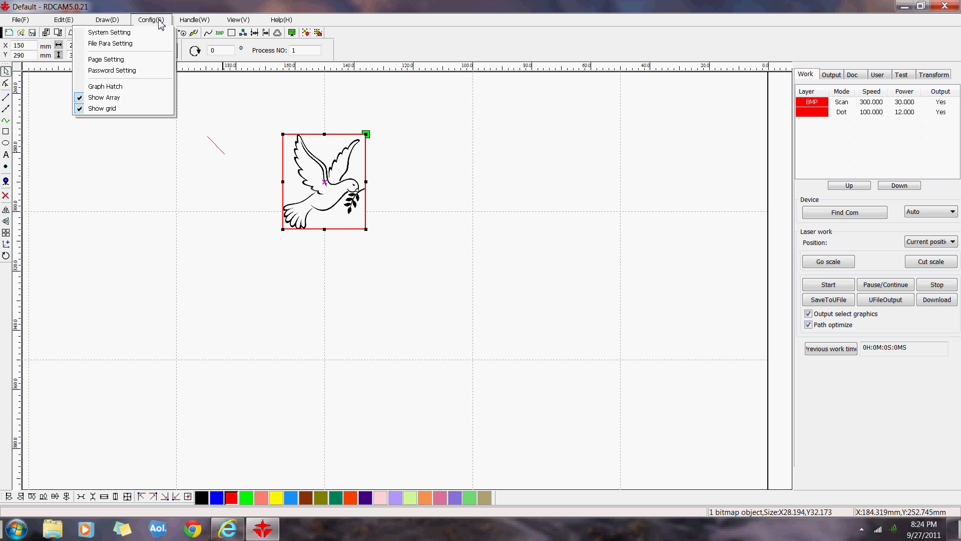
{"action": "mouse_move", "coordinate": [119, 21]}
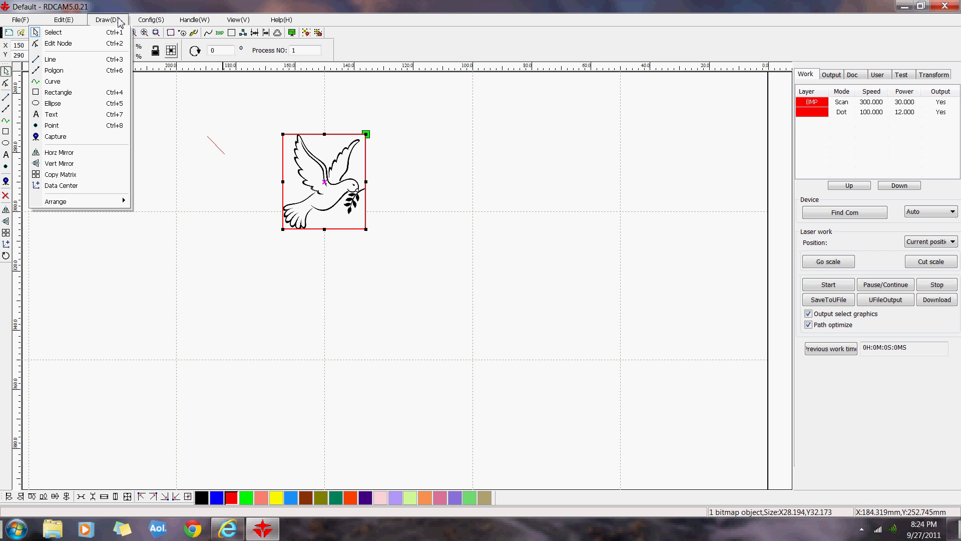
{"action": "mouse_move", "coordinate": [75, 24]}
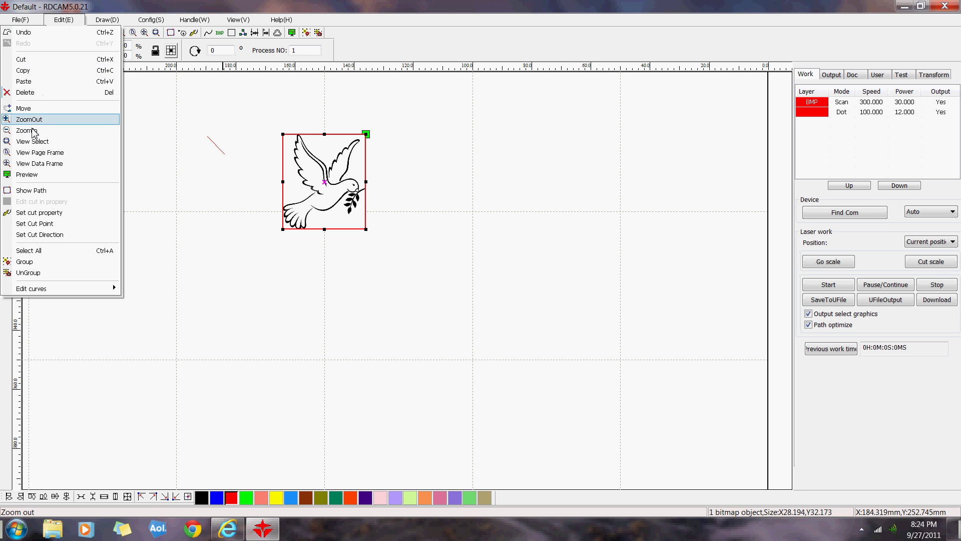
{"action": "left_click", "coordinate": [52, 34]}
{"action": "left_click", "coordinate": [20, 20]}
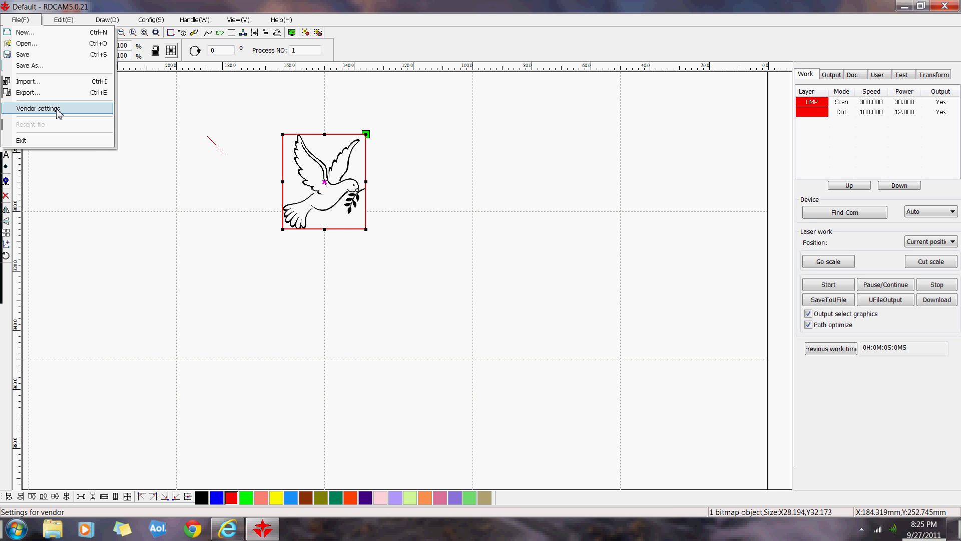
{"action": "left_click", "coordinate": [289, 195]}
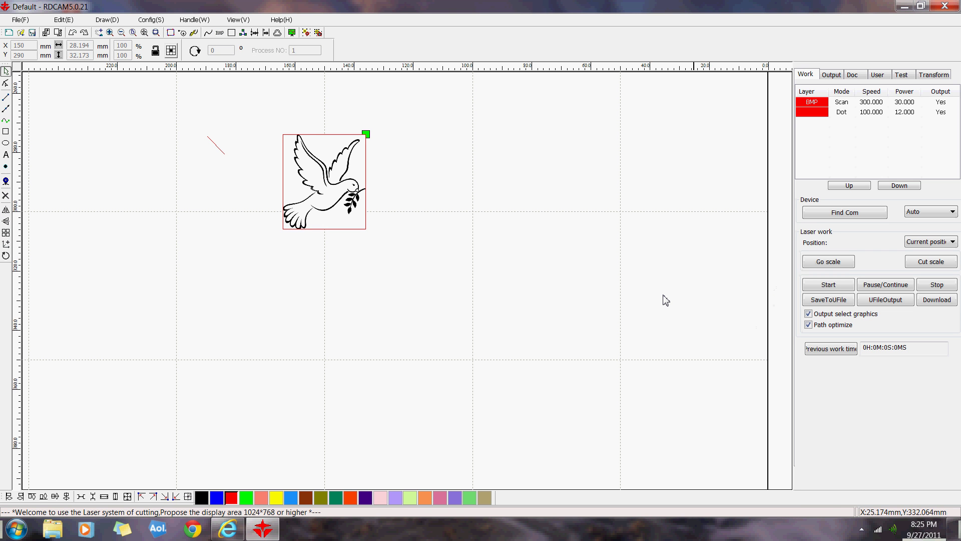
{"action": "scroll", "coordinate": [666, 300], "scroll_direction": "down", "scroll_amount": 3}
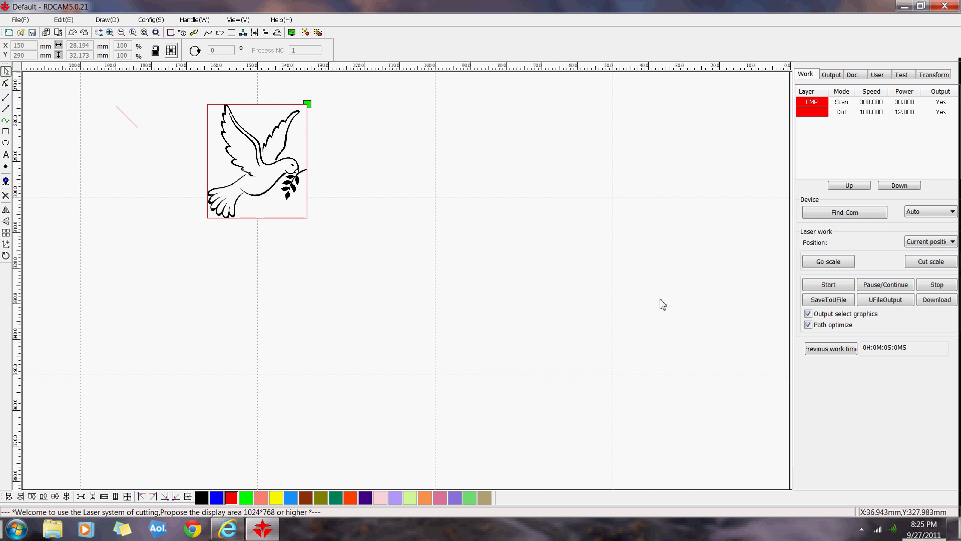
{"action": "scroll", "coordinate": [664, 306], "scroll_direction": "down", "scroll_amount": 1}
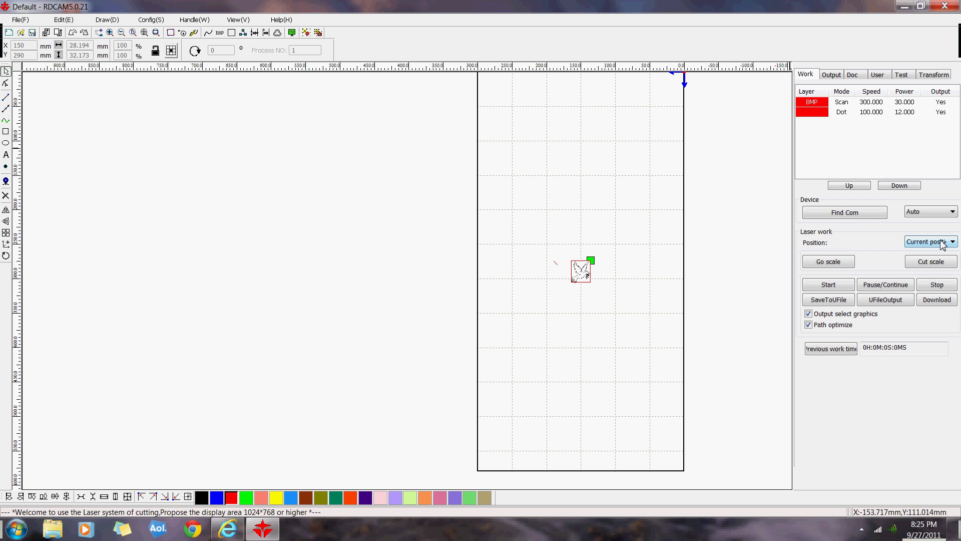
{"action": "left_click", "coordinate": [923, 78]}
{"action": "left_click", "coordinate": [901, 74]}
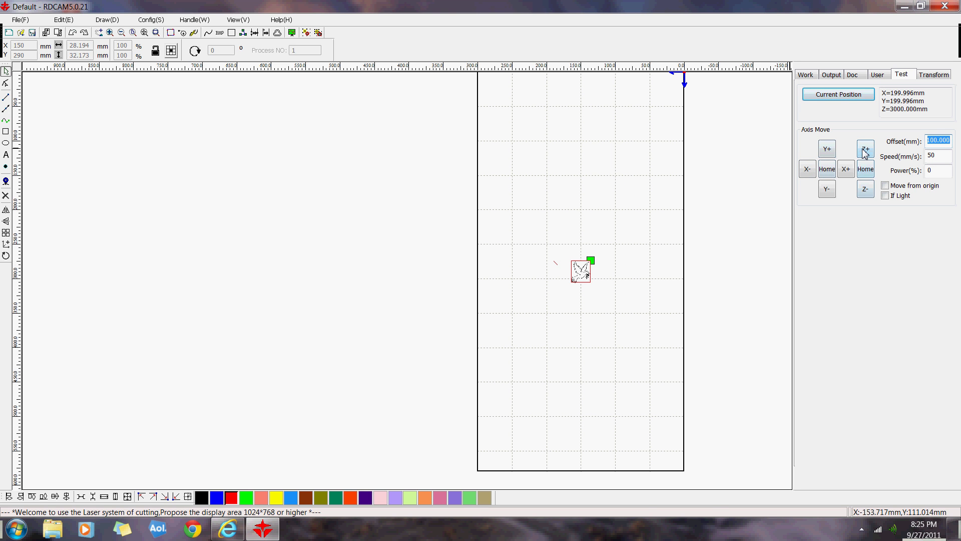
{"action": "left_click", "coordinate": [877, 75]}
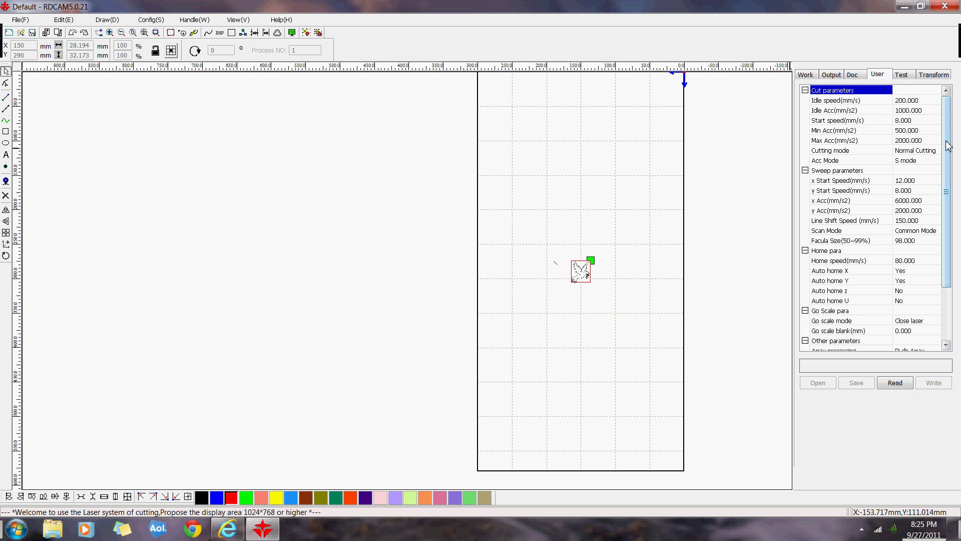
{"action": "left_click_drag", "start_coordinate": [948, 145], "coordinate": [947, 198]}
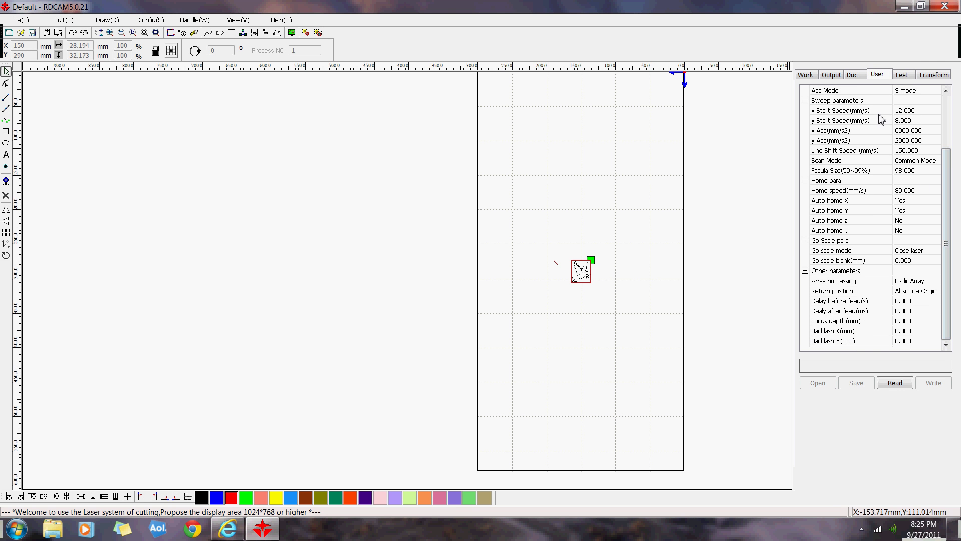
{"action": "left_click", "coordinate": [854, 75]}
{"action": "left_click", "coordinate": [830, 75]}
{"action": "left_click", "coordinate": [811, 76]}
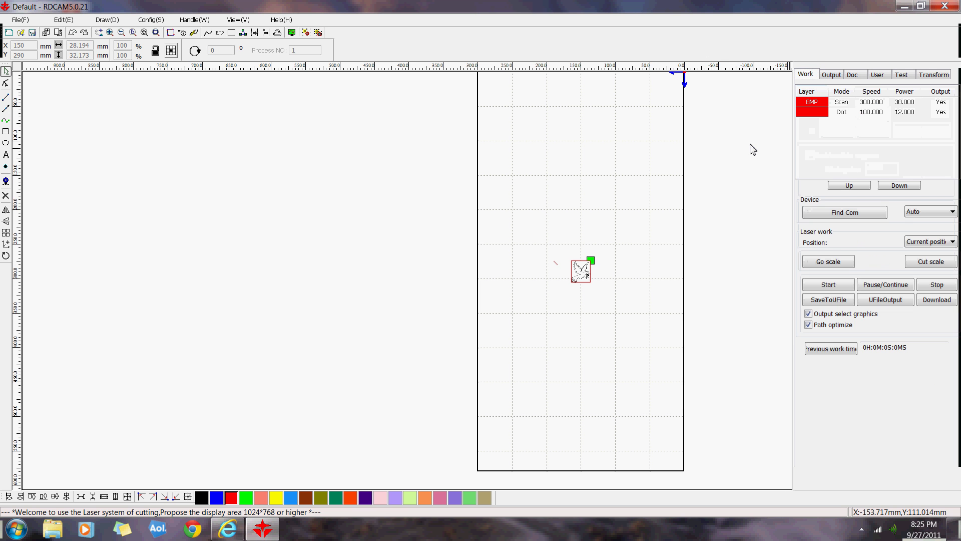